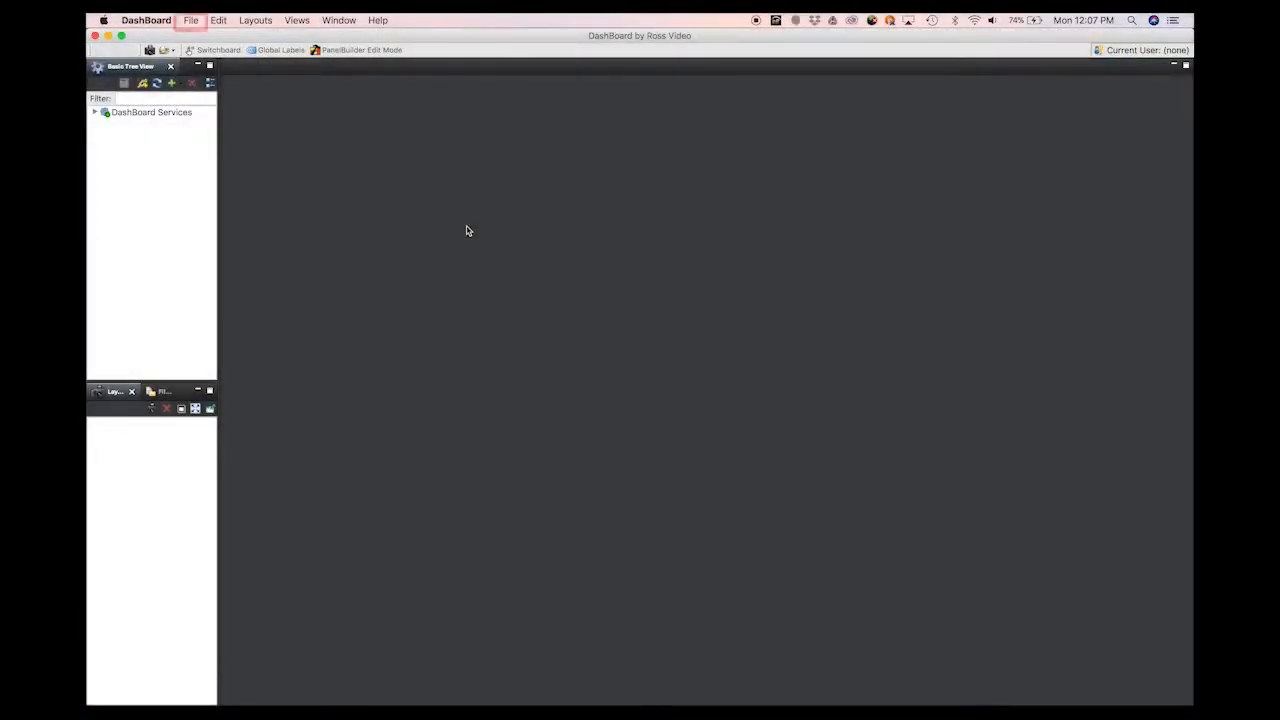
Step: Show the Walkabout tab from the File menu and refresh it, leaving the device list empty
click(191, 21)
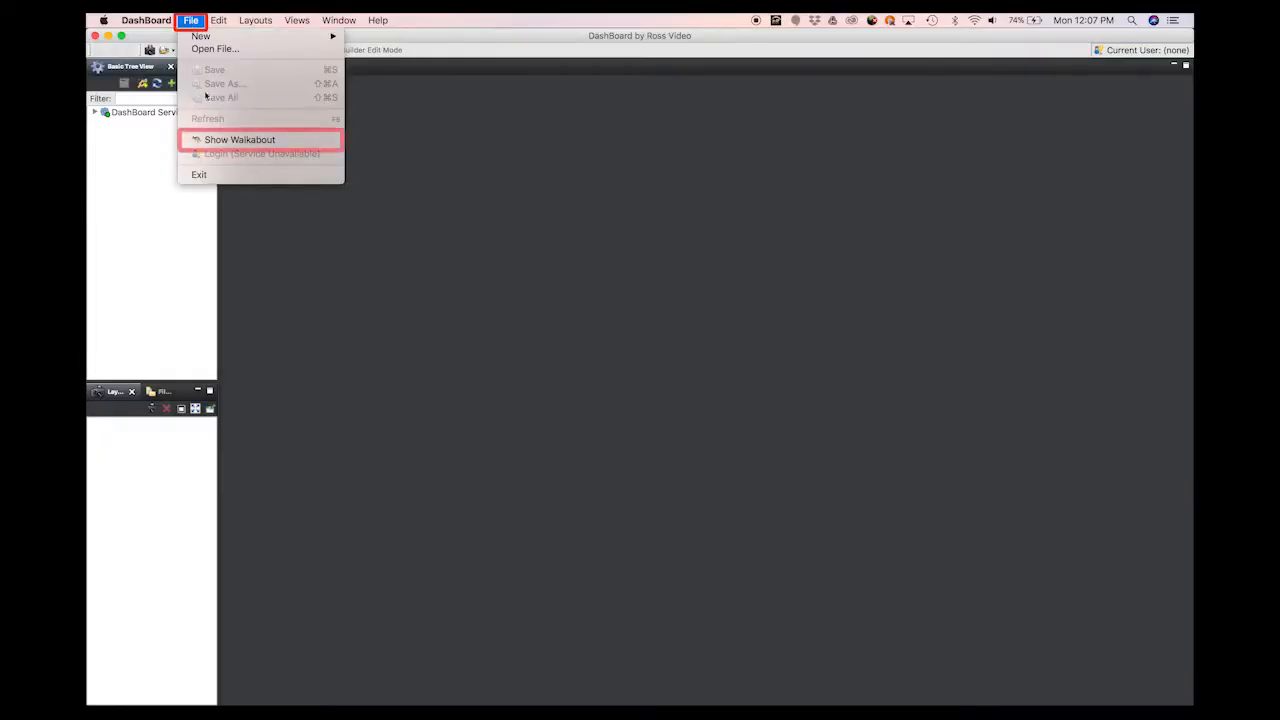
click(240, 141)
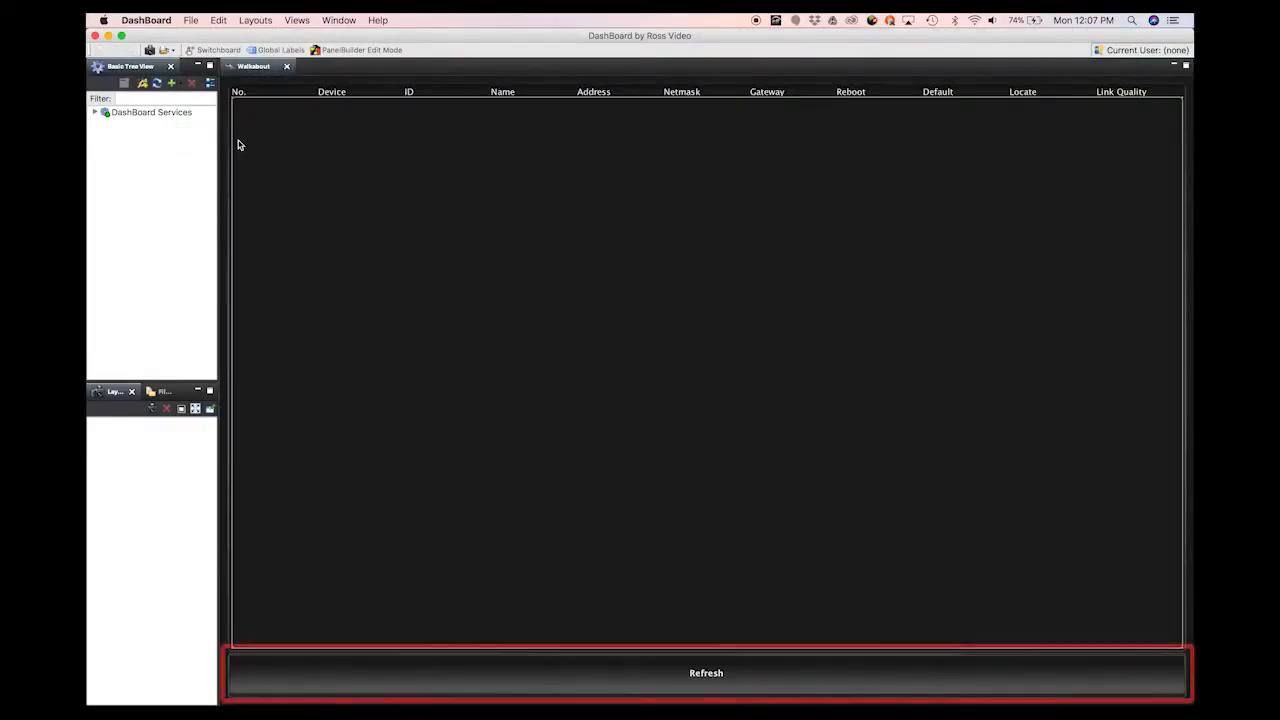
click(706, 672)
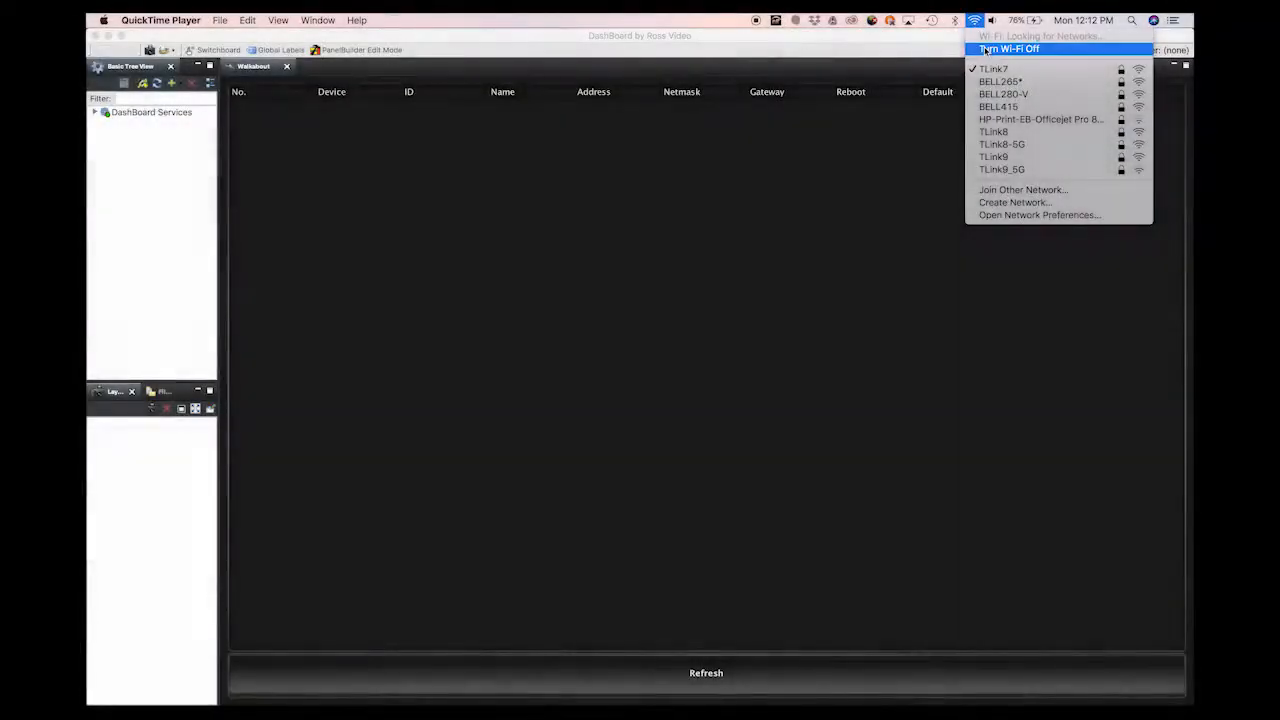
Step: Turn off the Mac's Wi-Fi from the menu-bar Wi-Fi icon
click(986, 49)
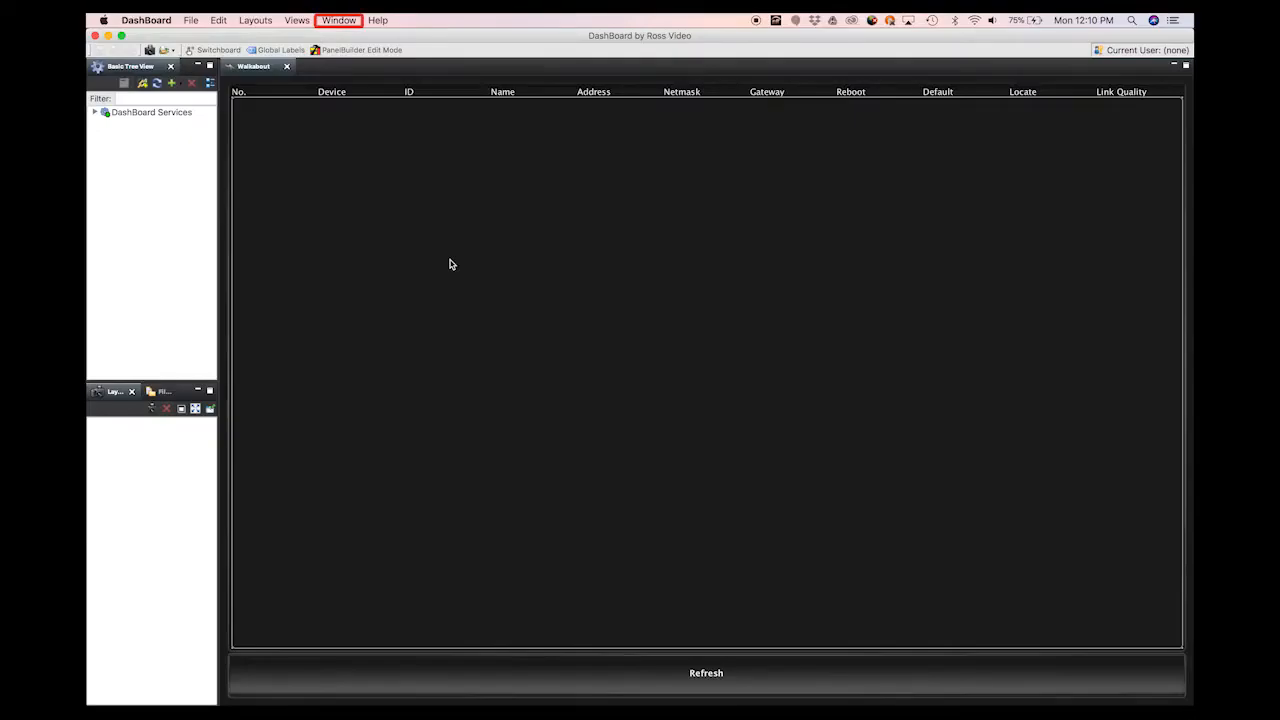
Step: In Preferences, set Automatic Discovery to 'Selected network interface(s)' with only en0 ticked
click(340, 20)
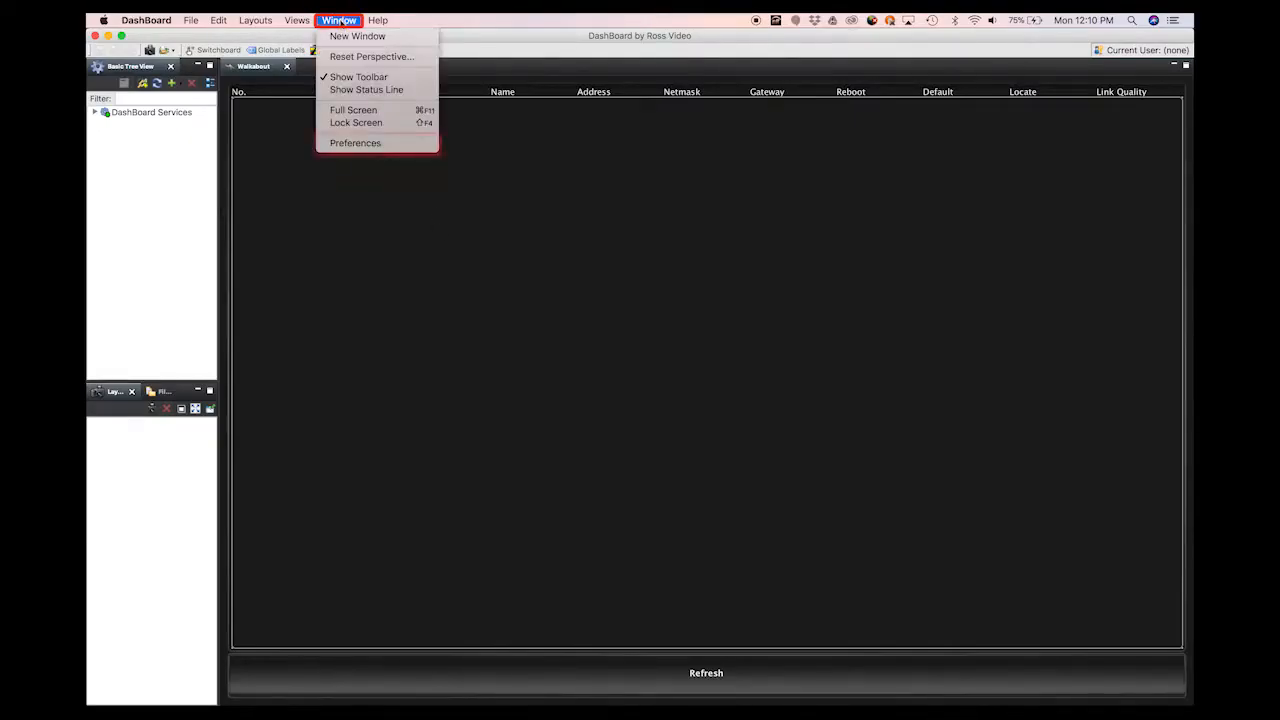
click(349, 143)
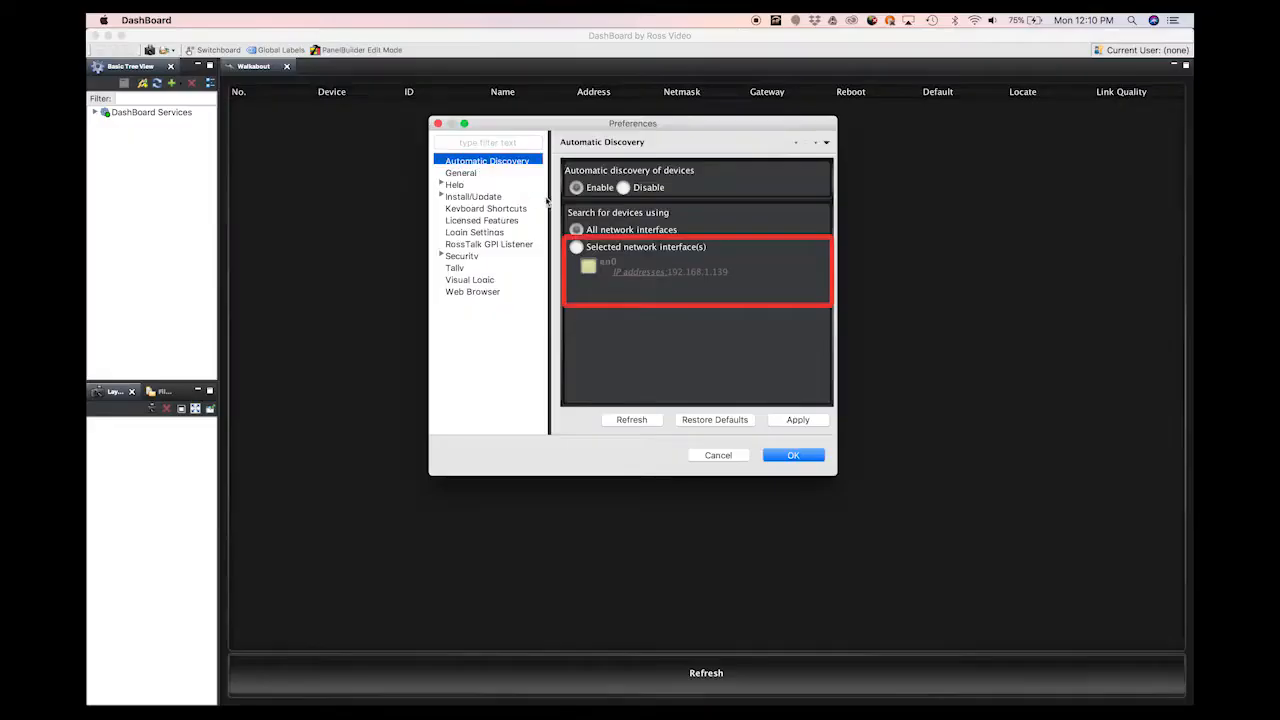
click(576, 248)
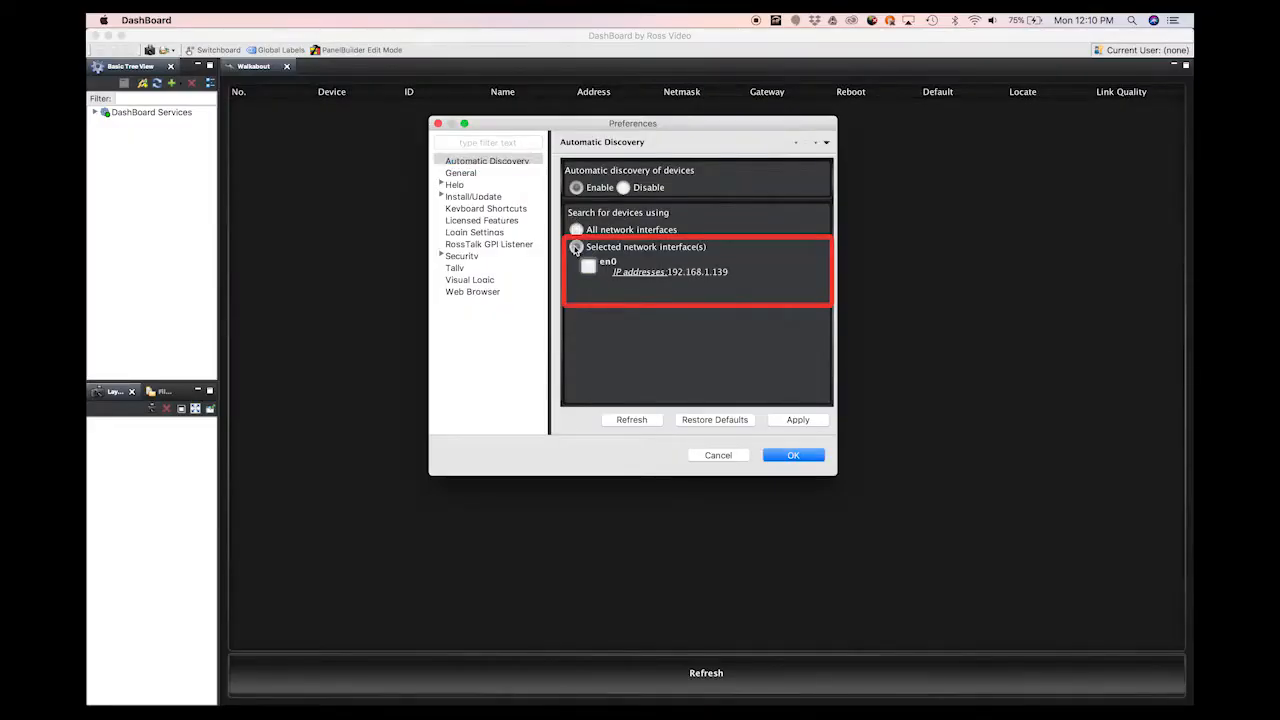
click(589, 267)
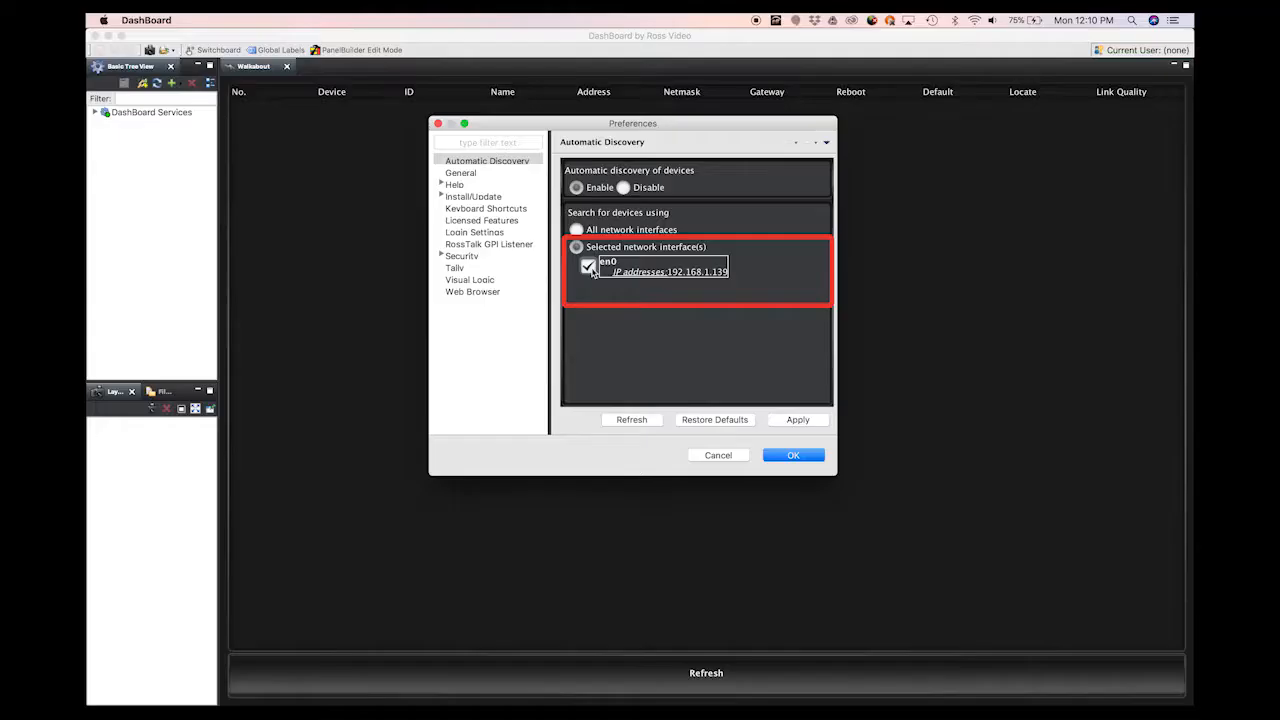
click(793, 455)
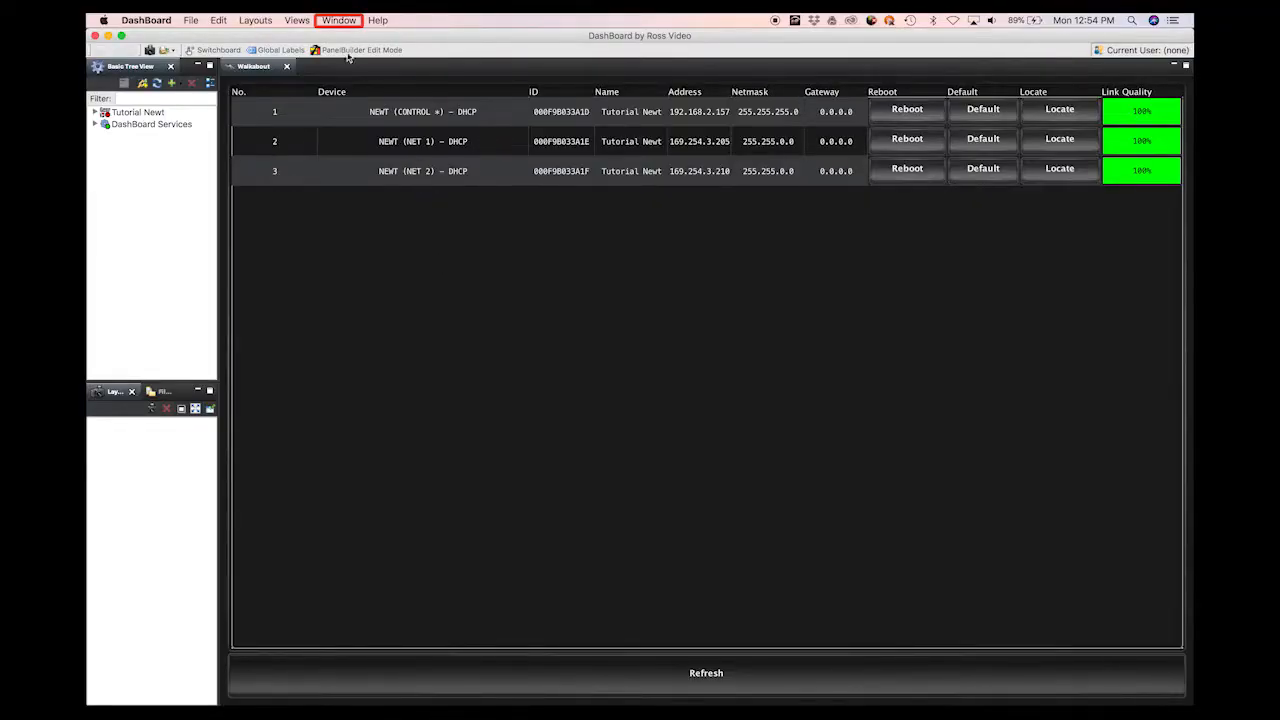
Step: Confirm Automatic Discovery stays enabled on en9 in Preferences, then turn the Mac's Wi-Fi off
click(341, 22)
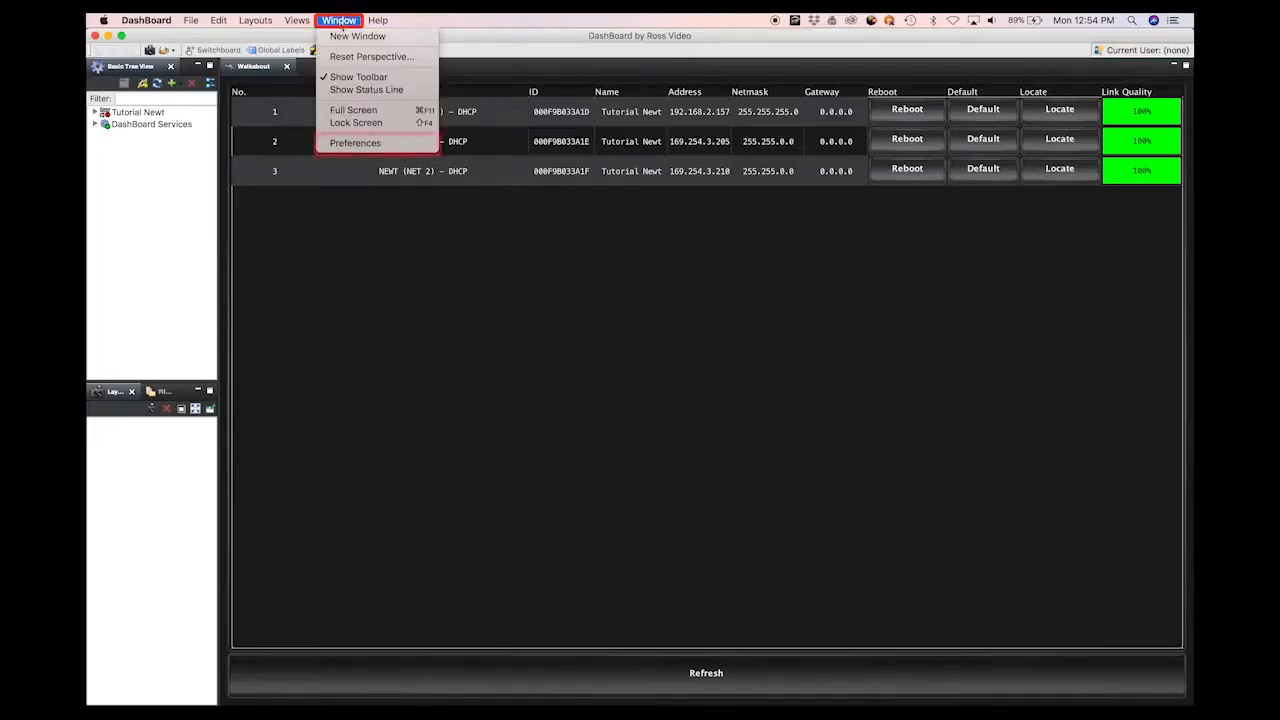
click(354, 144)
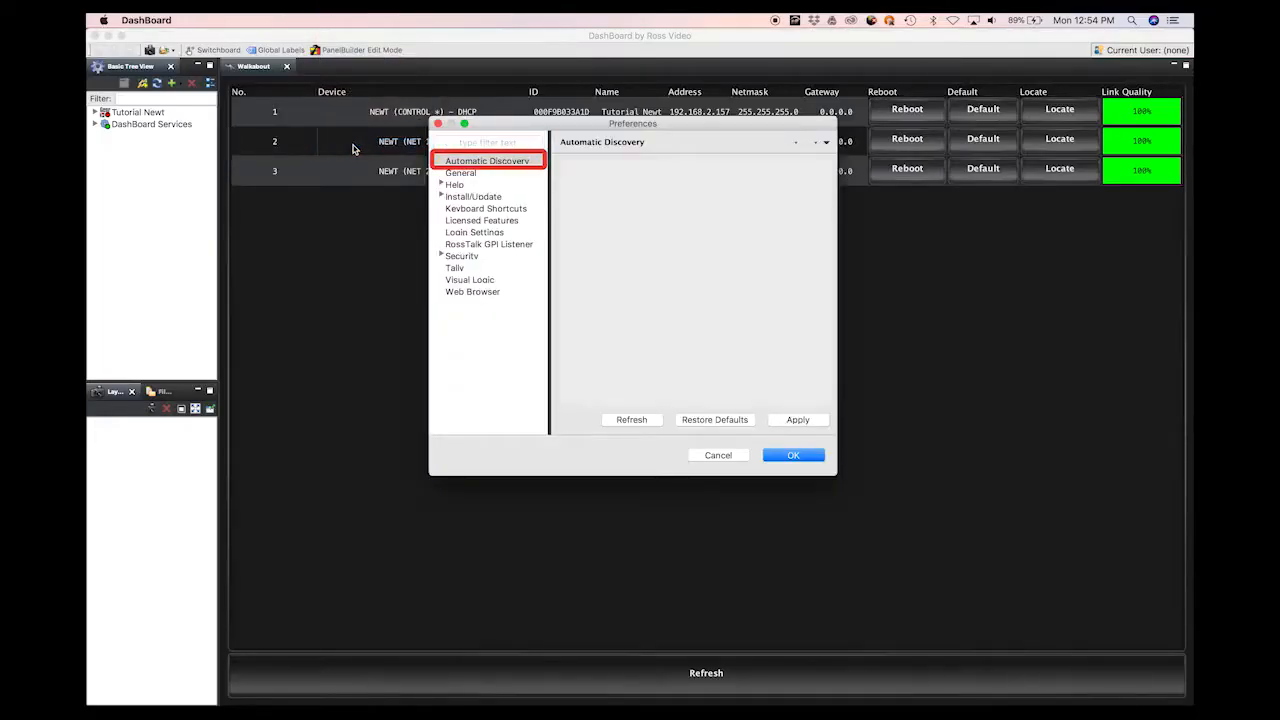
click(533, 163)
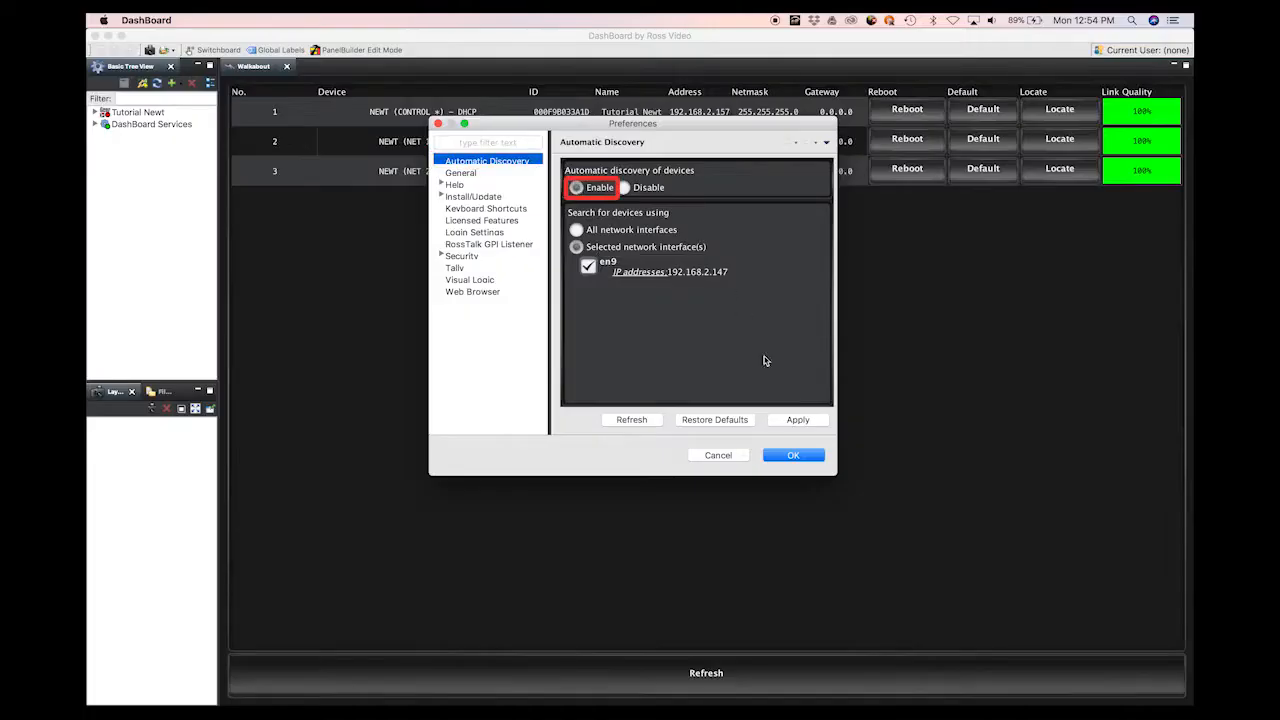
click(796, 460)
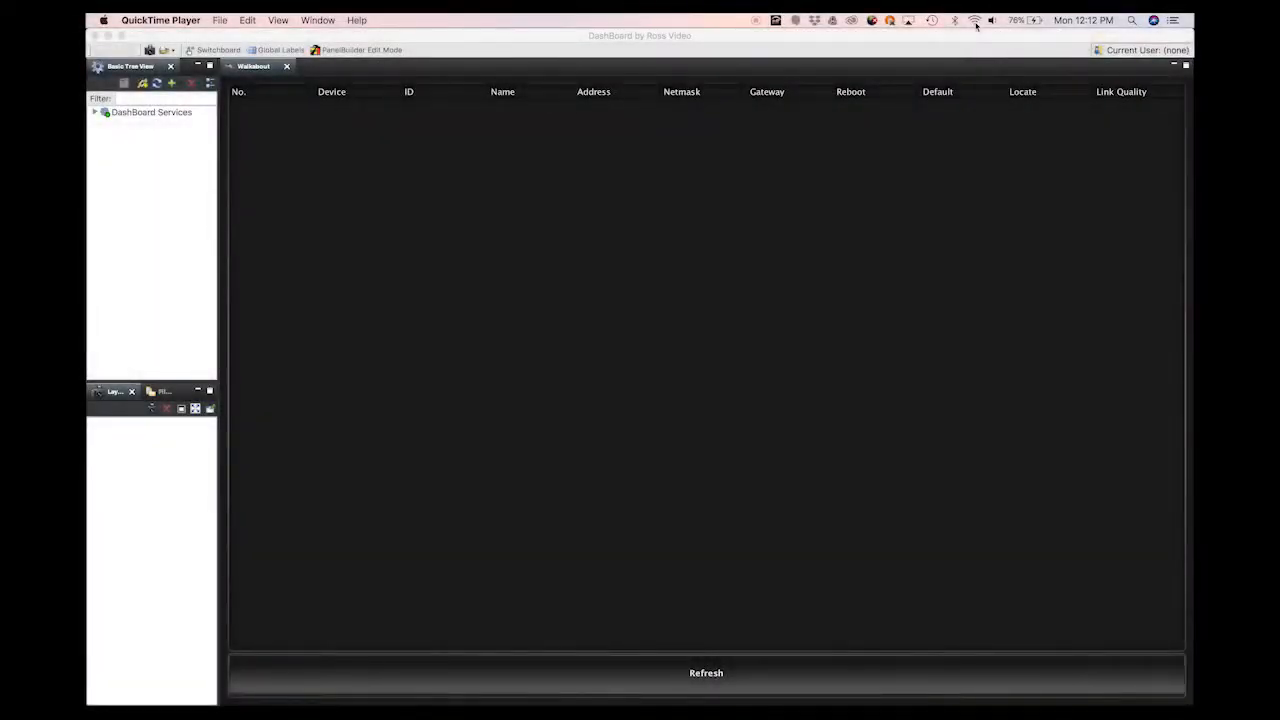
click(976, 26)
click(982, 45)
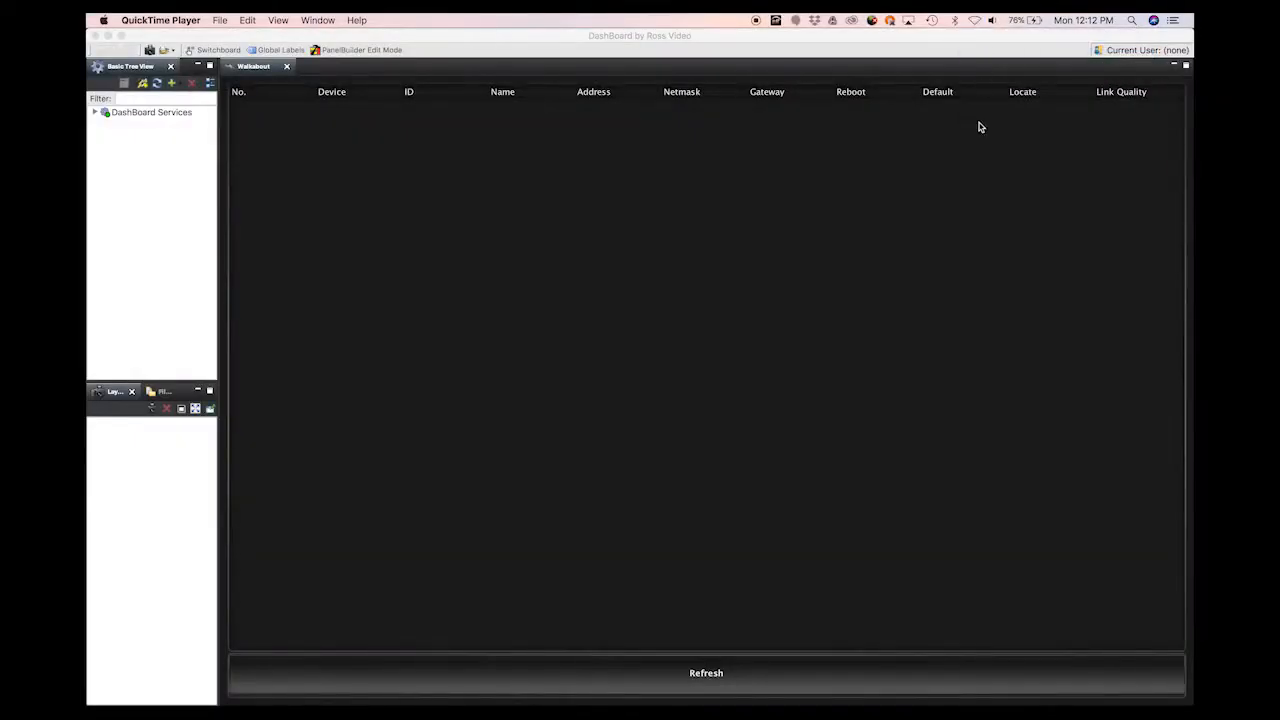
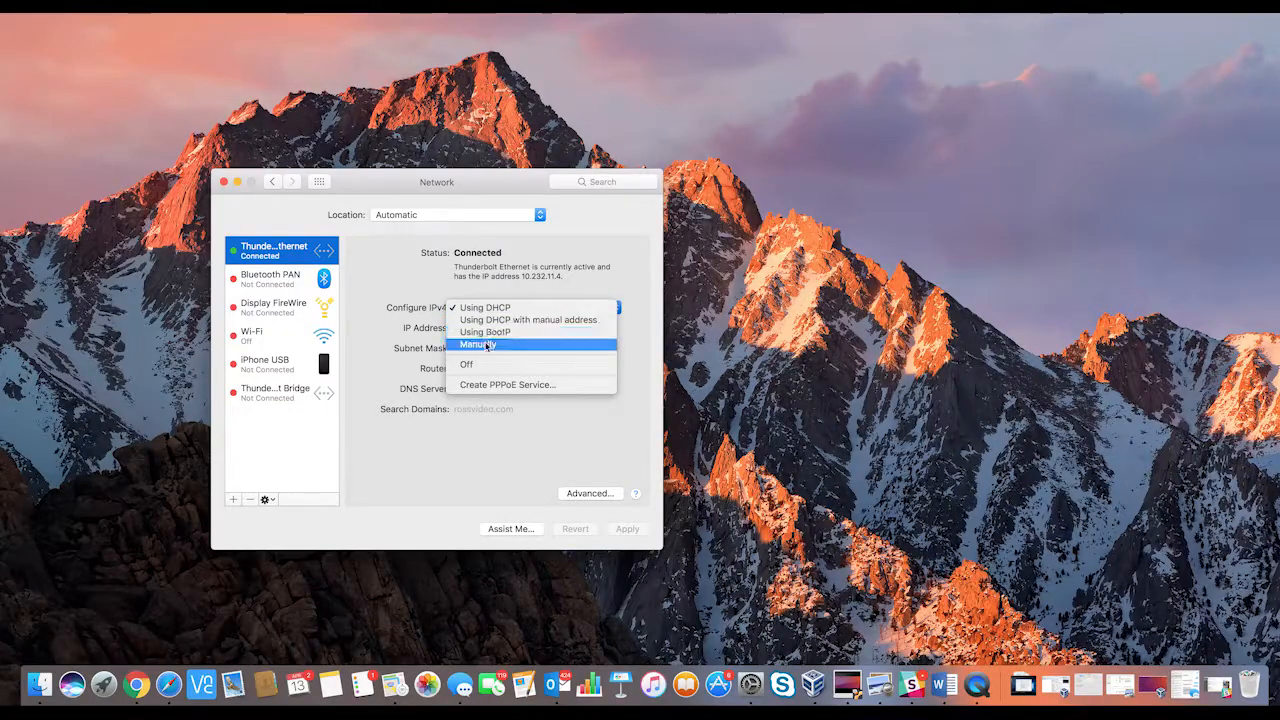
Step: Set Thunderbolt Ethernet IPv4 manually to 192.168.0.10, mask 255.255.255.0, router 192.168.0.1, and apply
click(485, 344)
text(192.168.0.10)
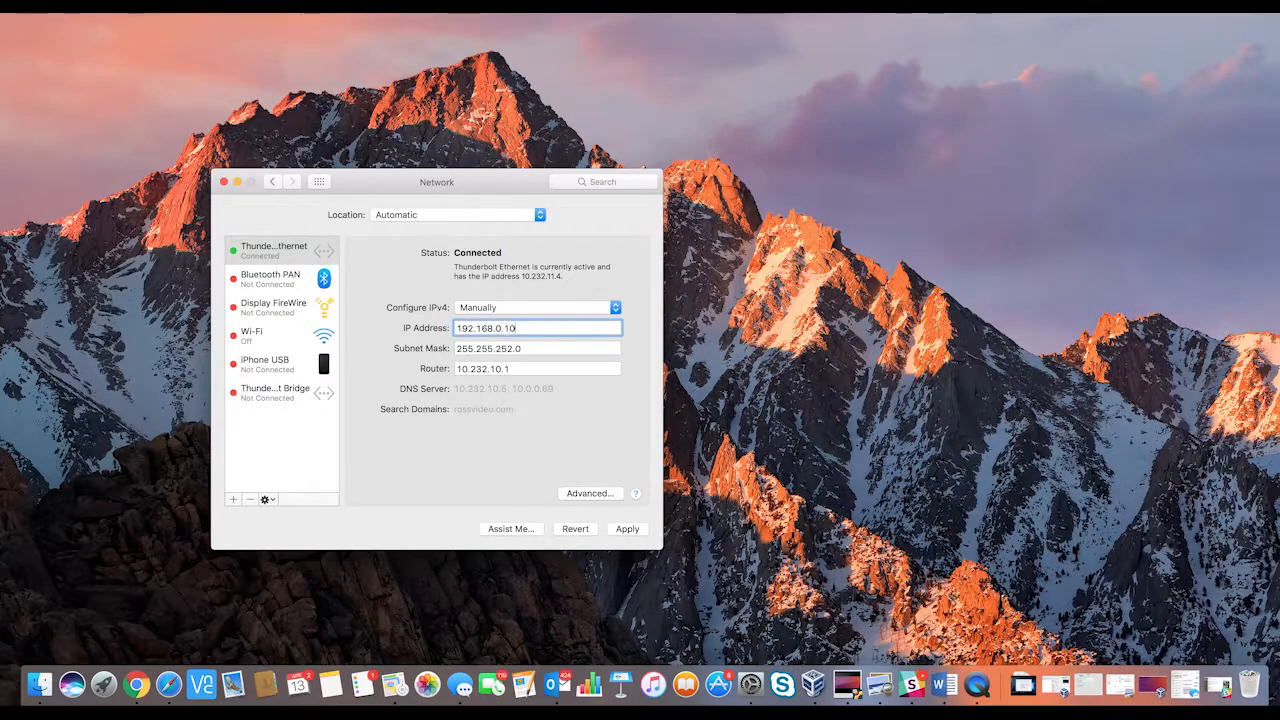
key(Tab)
text(255.255.255.0)
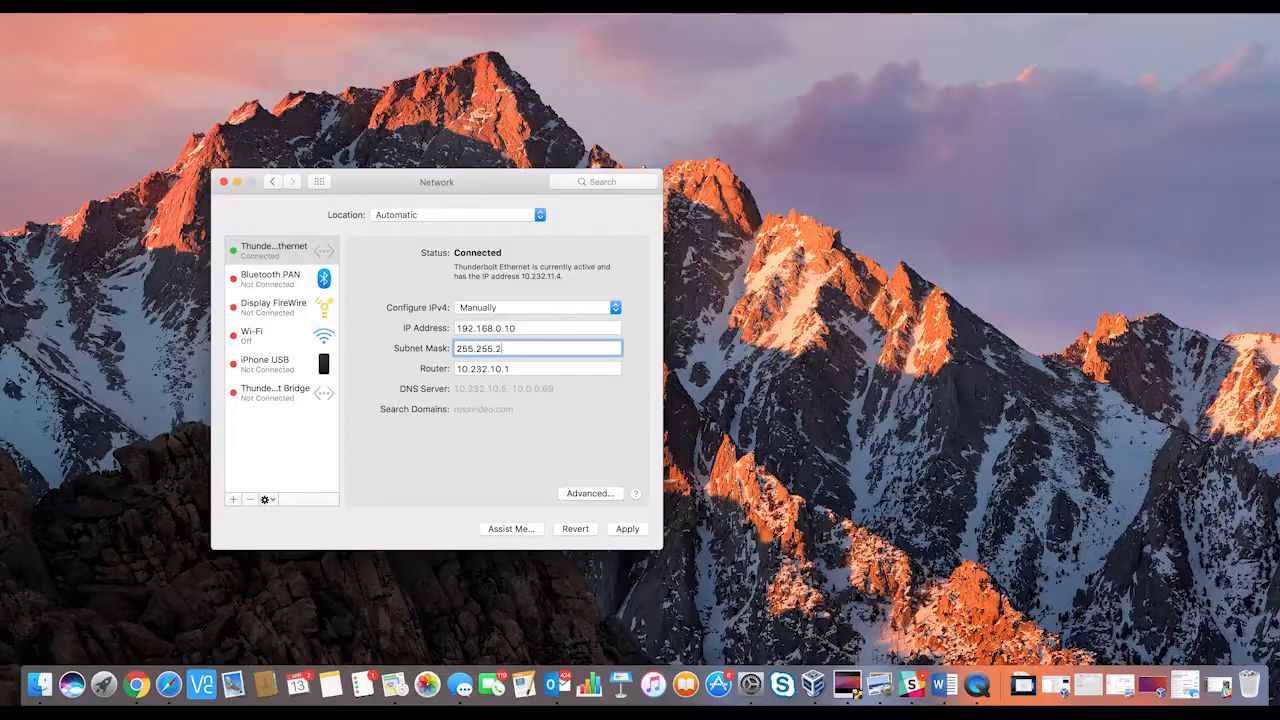
key(Tab)
text(192.168.0.1)
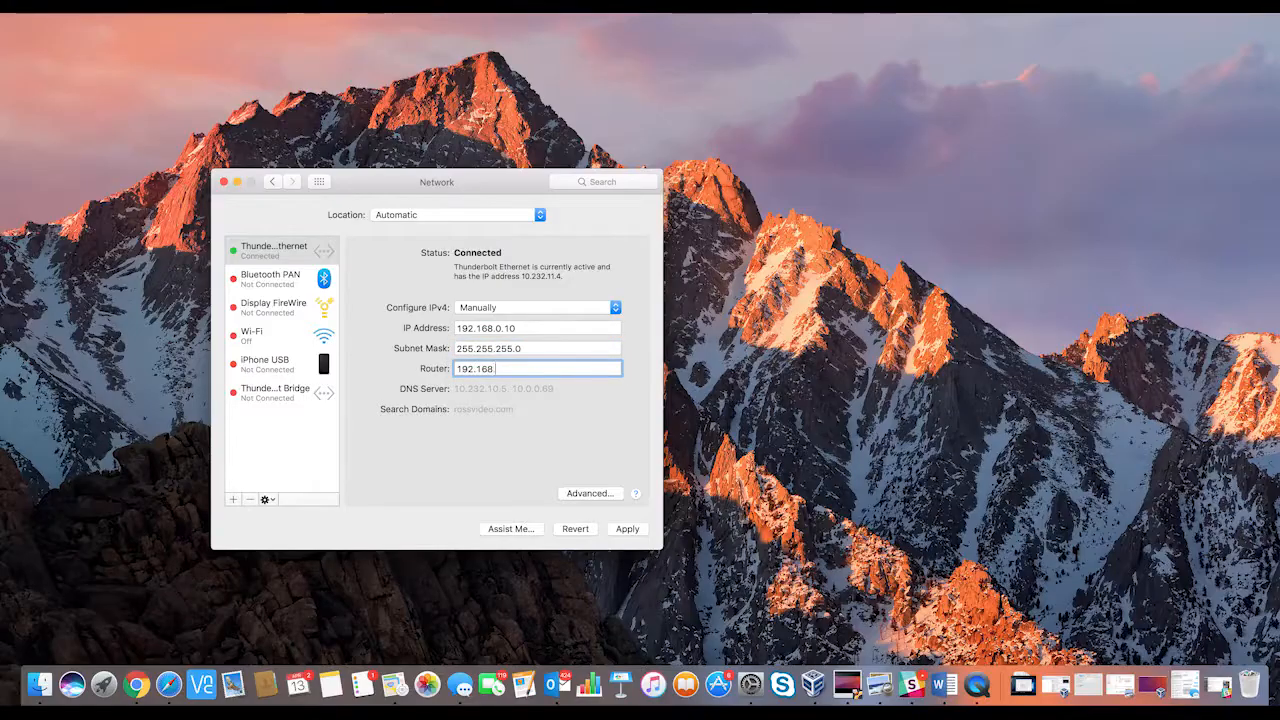
click(627, 529)
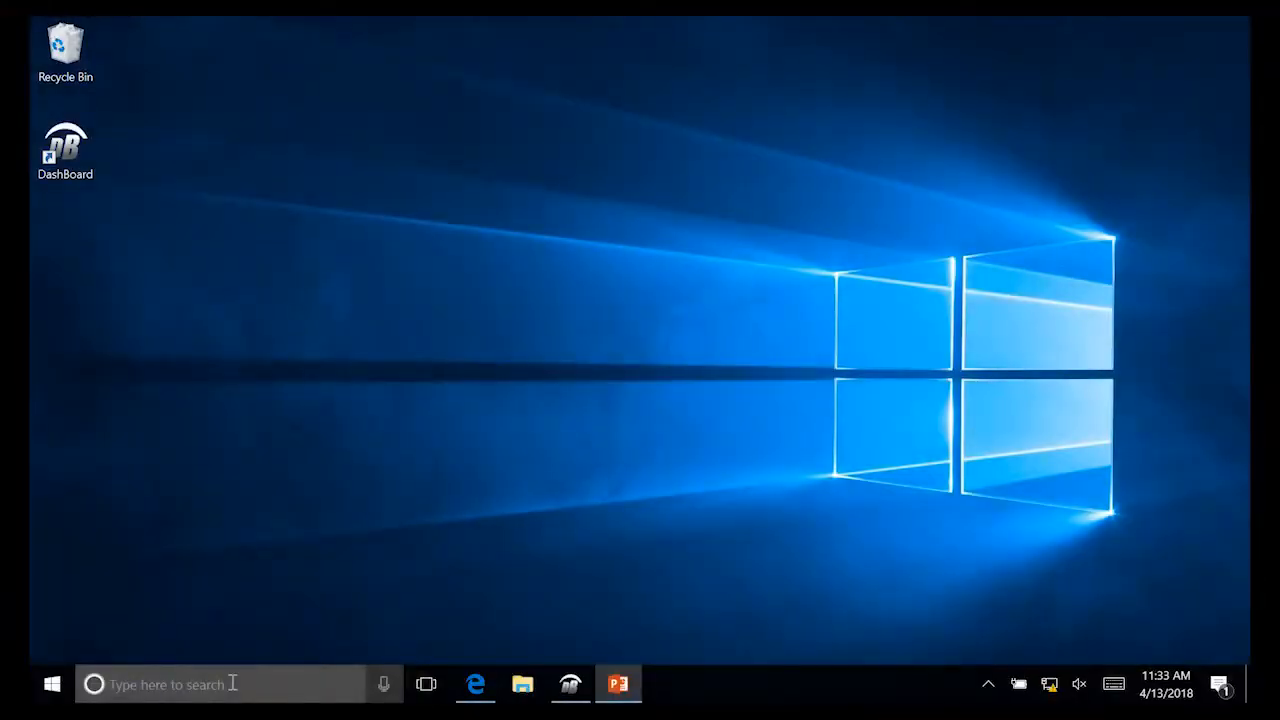
Step: Open the Ethernet adapter's TCP/IPv4 properties from the Network and Sharing Center
click(232, 684)
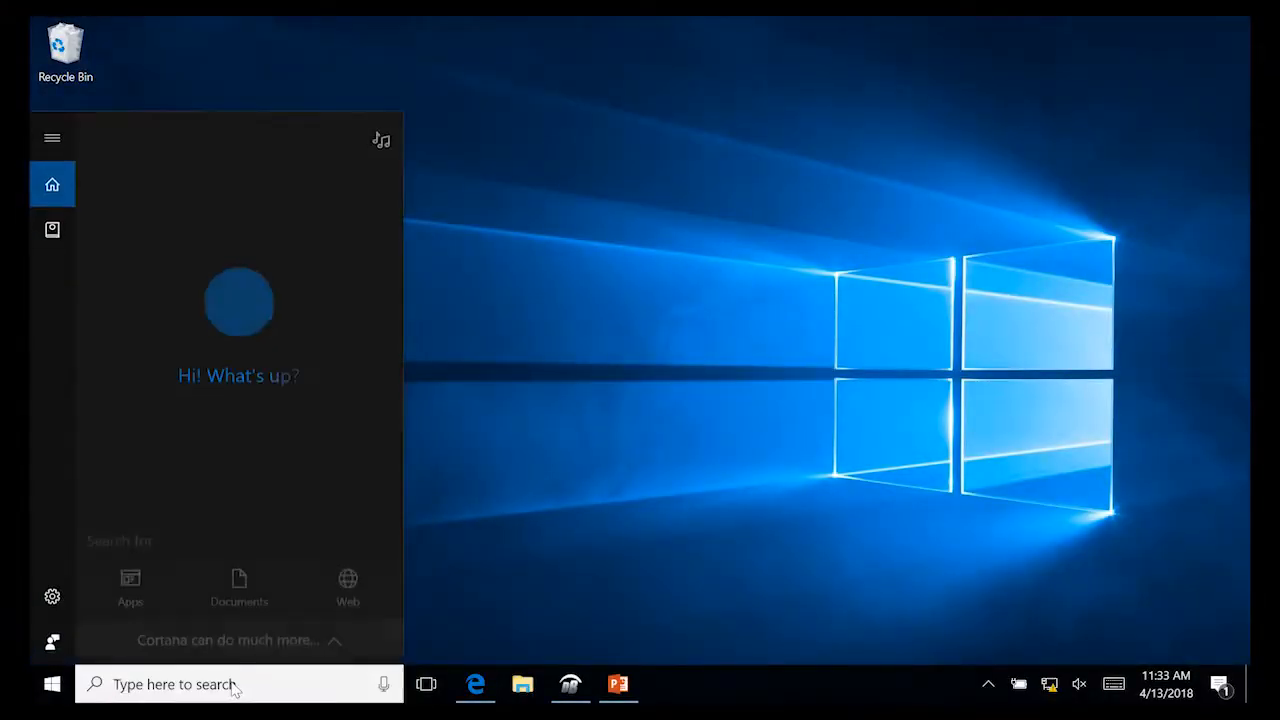
text(Network)
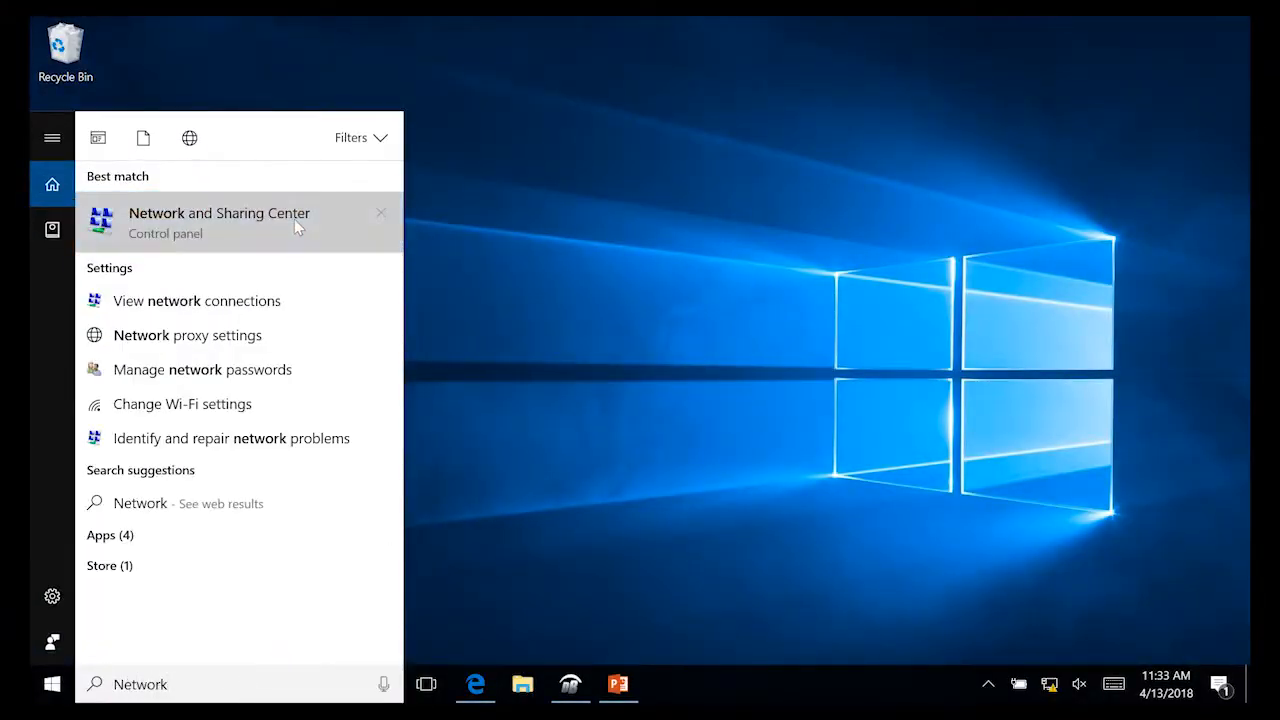
click(300, 222)
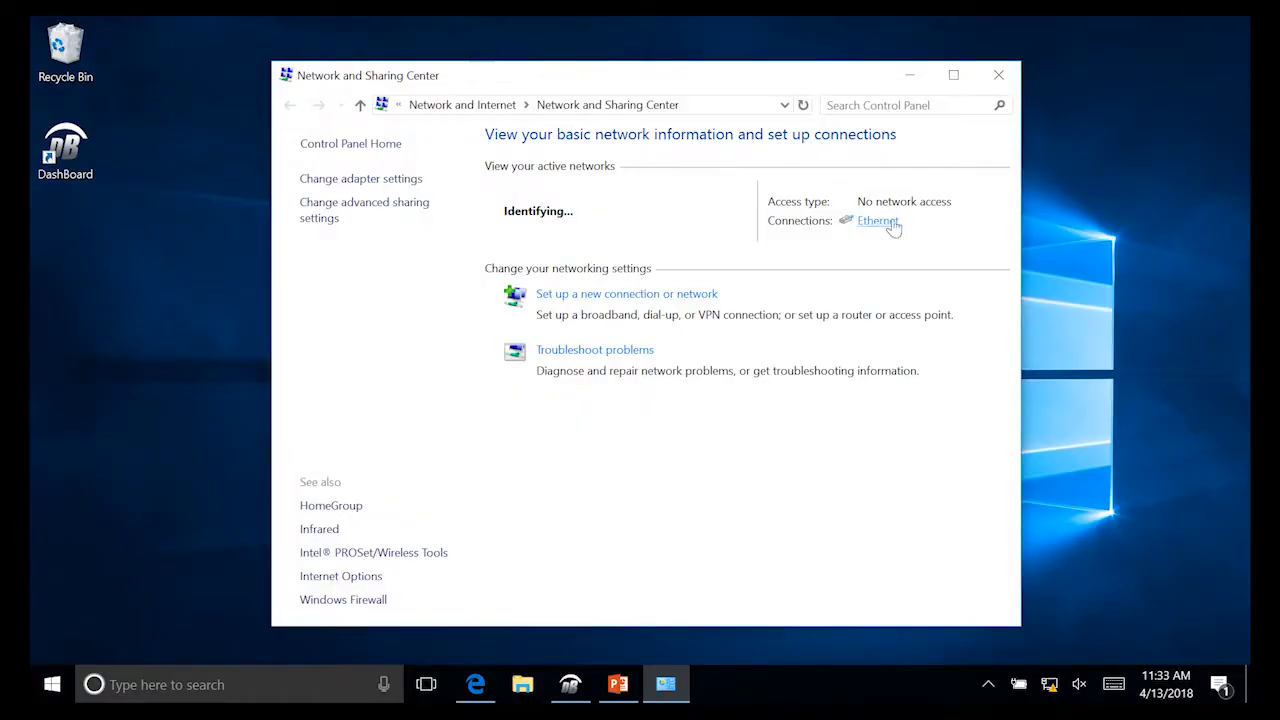
click(875, 221)
click(515, 502)
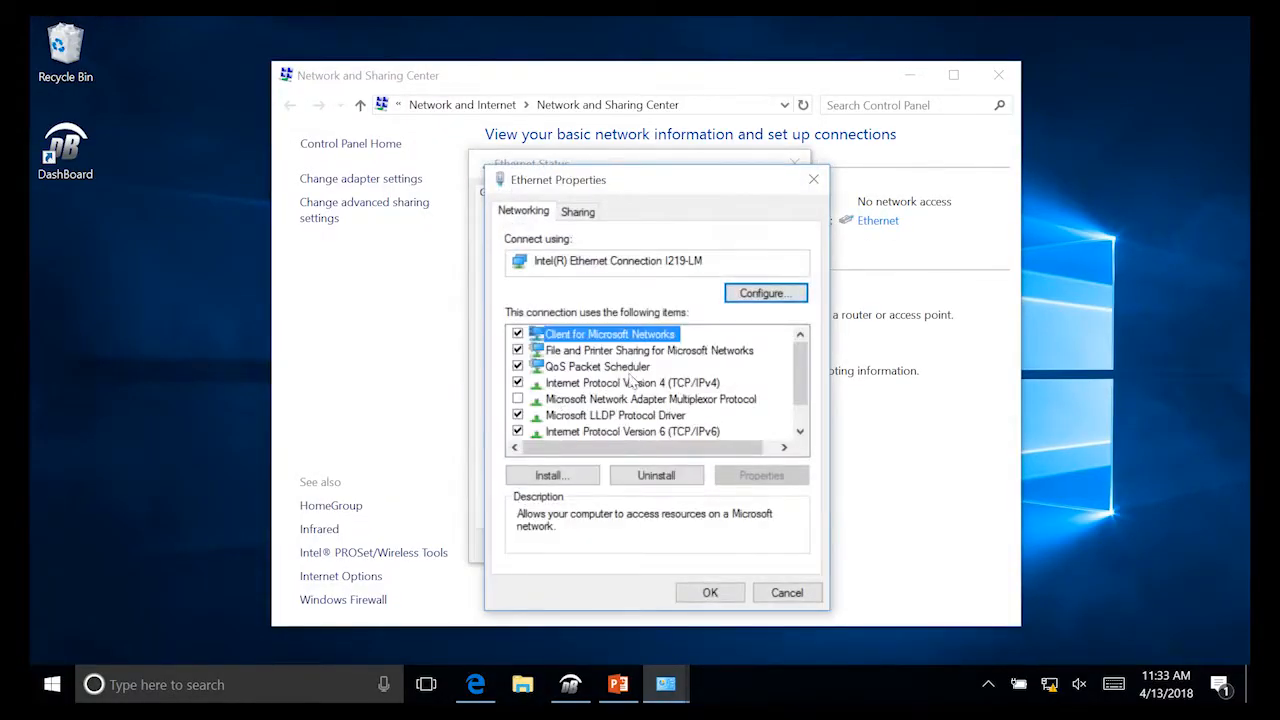
click(630, 383)
click(762, 480)
Step: Give the adapter the static IP 192.168.0.101 with subnet mask 255.255.255.0
click(552, 373)
click(735, 396)
text(192 . )
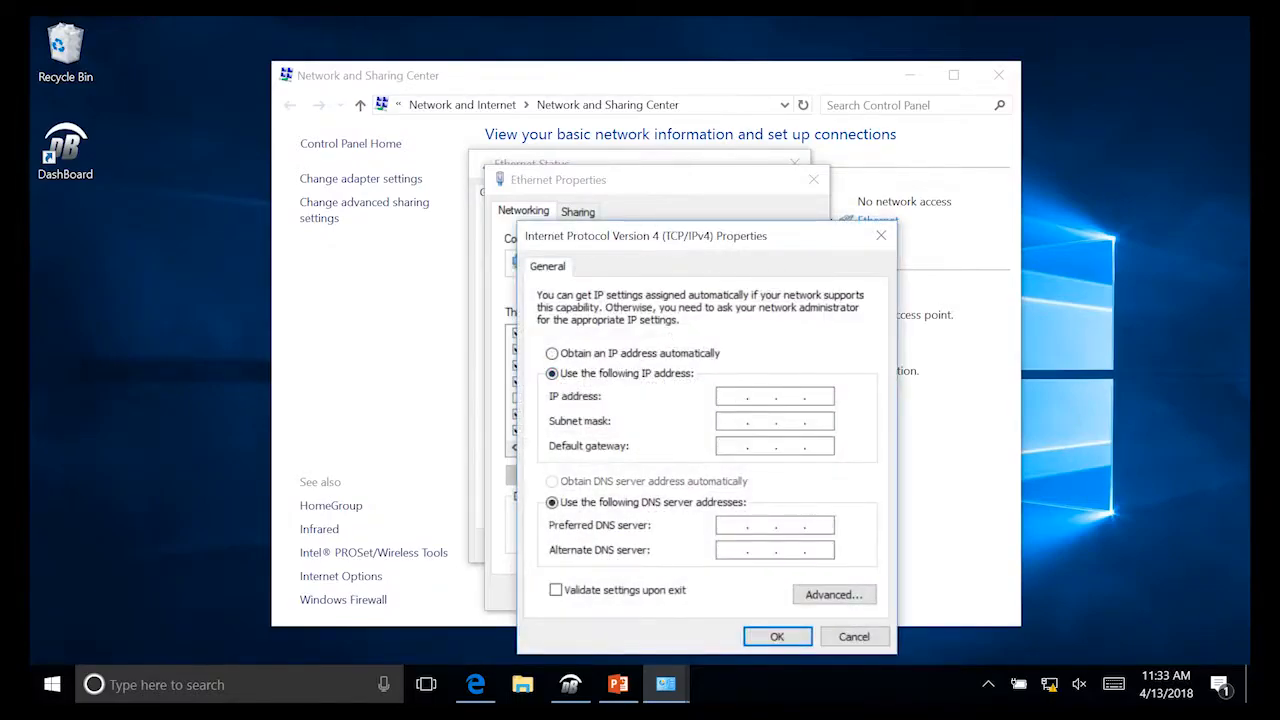
text(168 . 0 . 101)
click(738, 422)
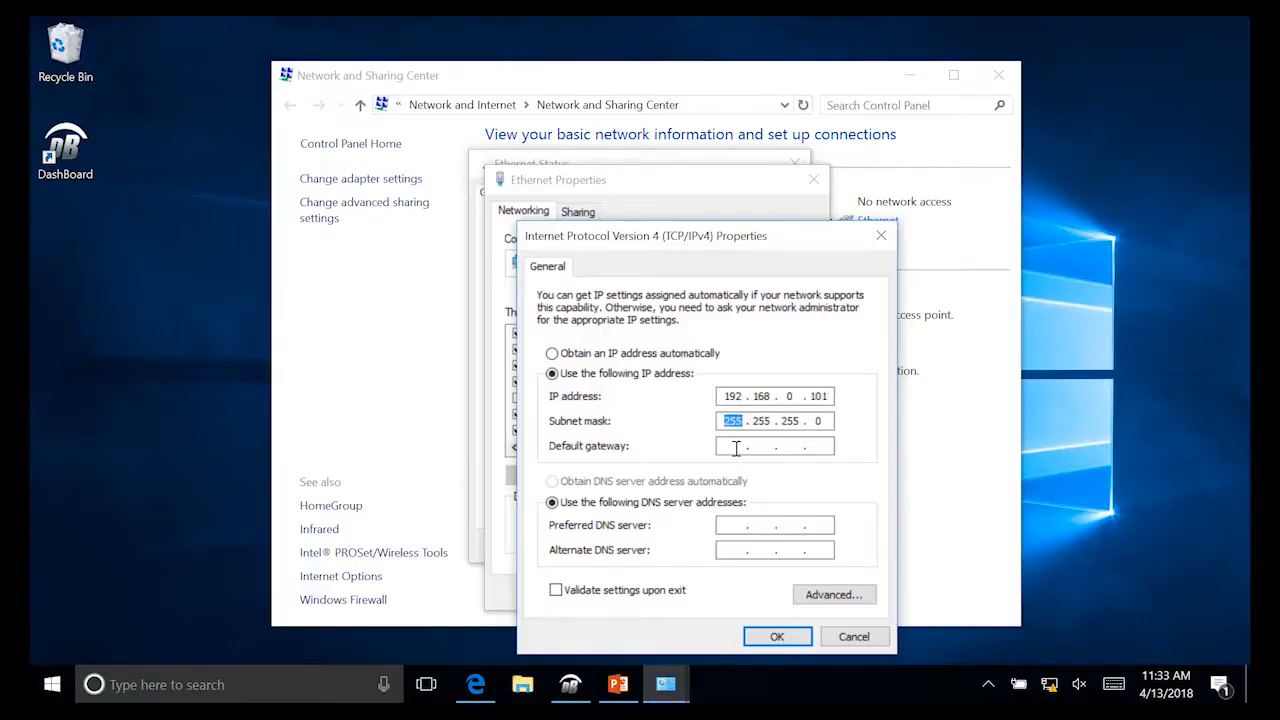
click(776, 637)
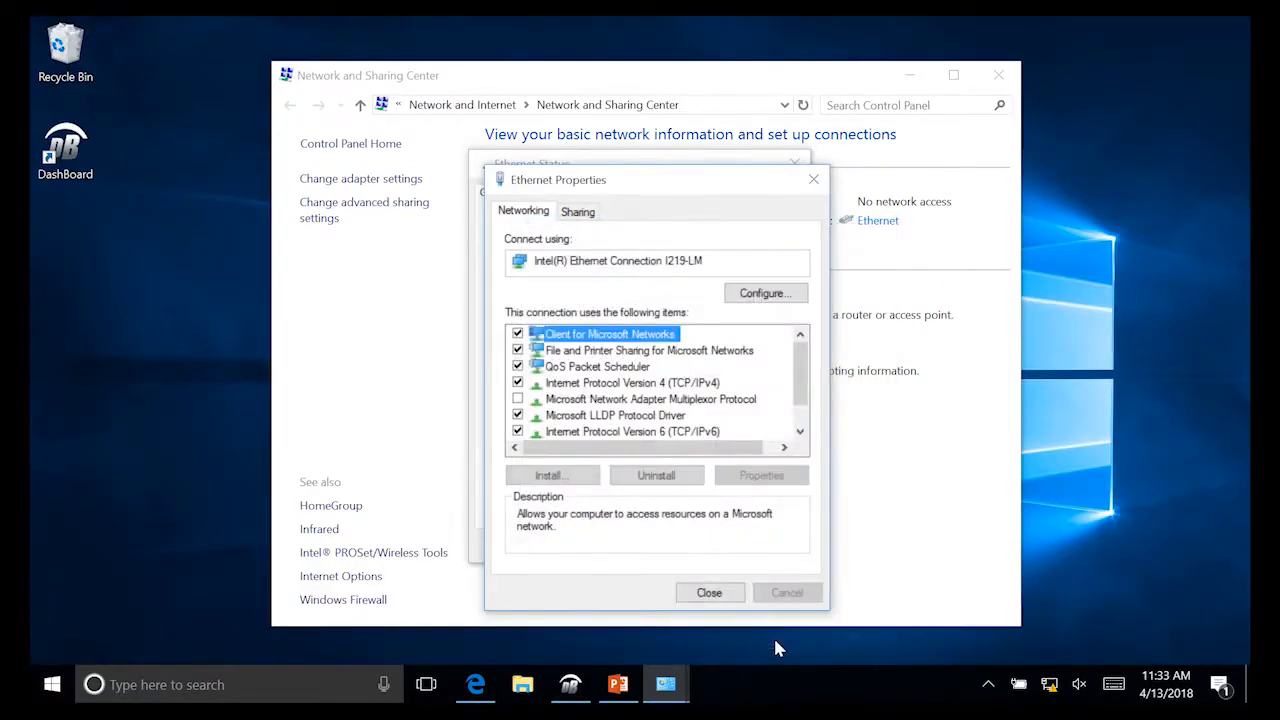
Step: Close the Ethernet and network windows and launch DashBoard
click(718, 595)
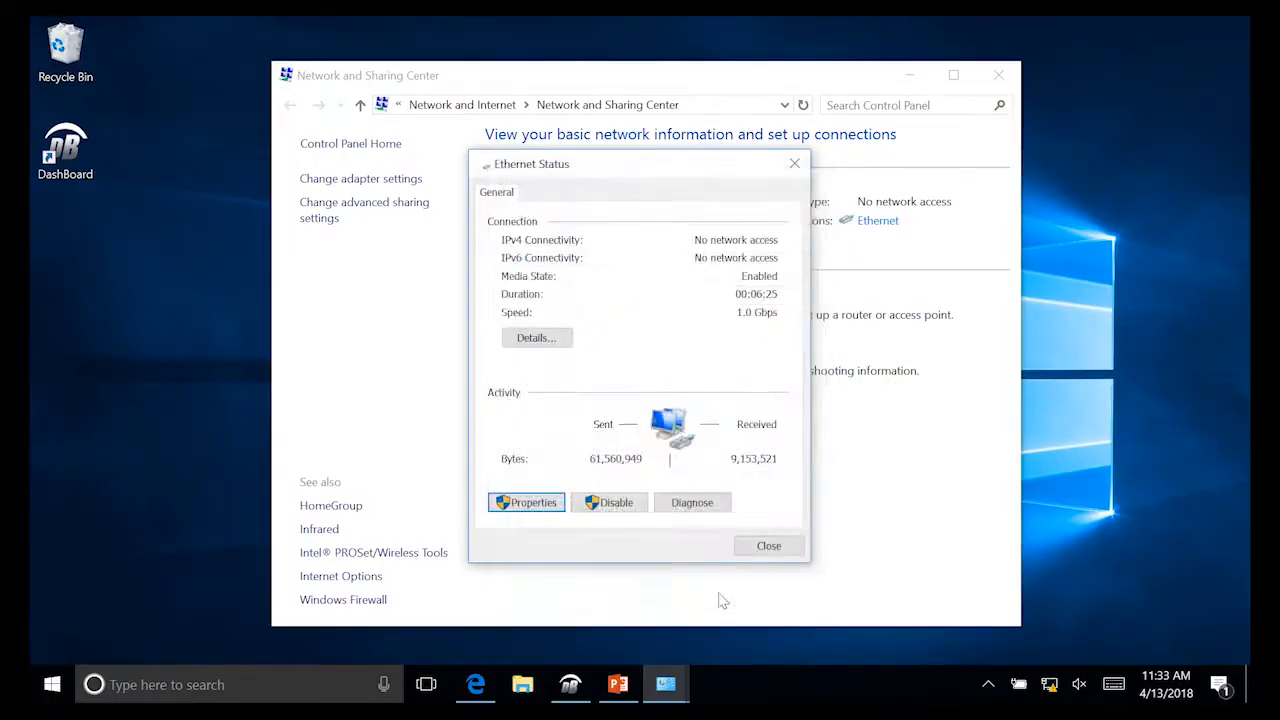
click(772, 550)
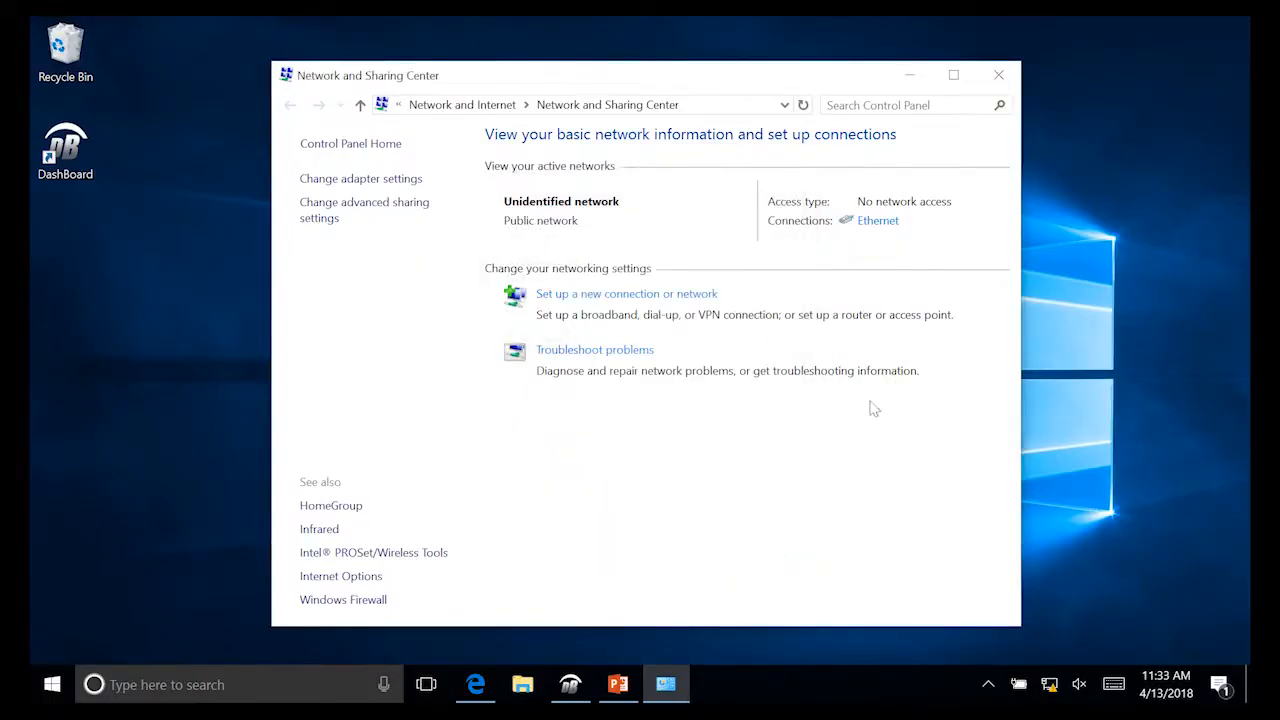
click(997, 76)
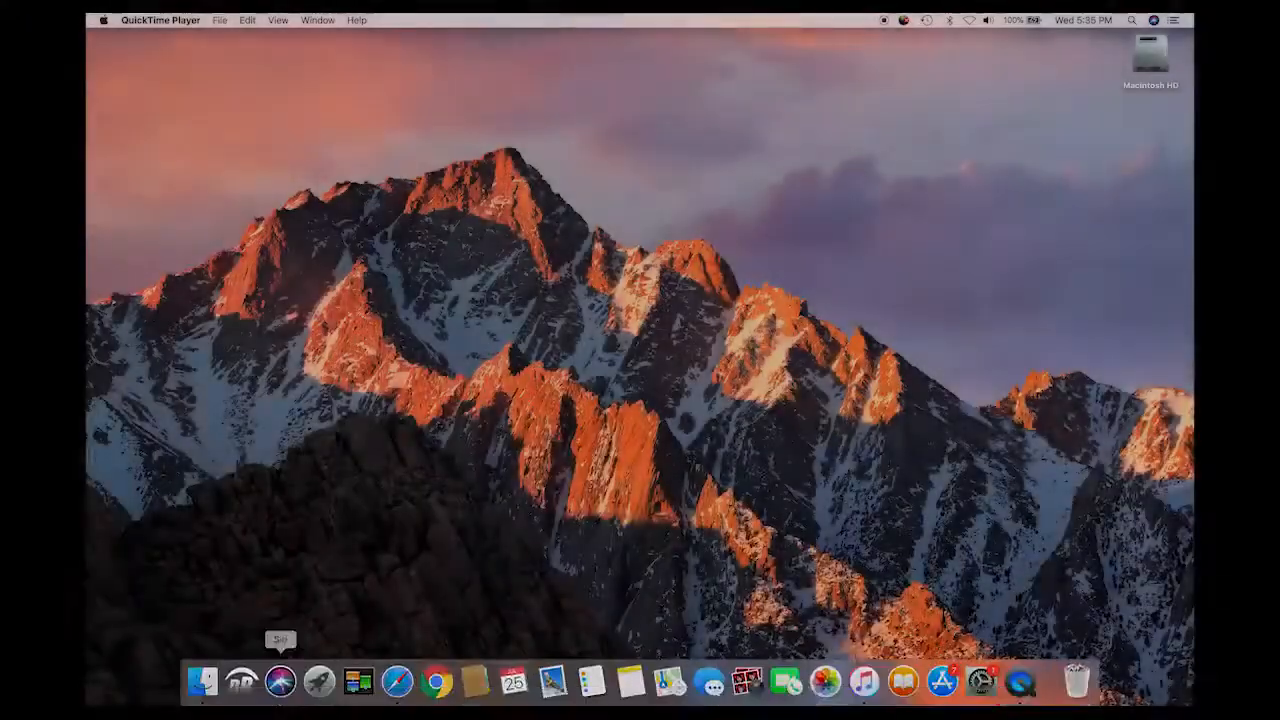
click(241, 681)
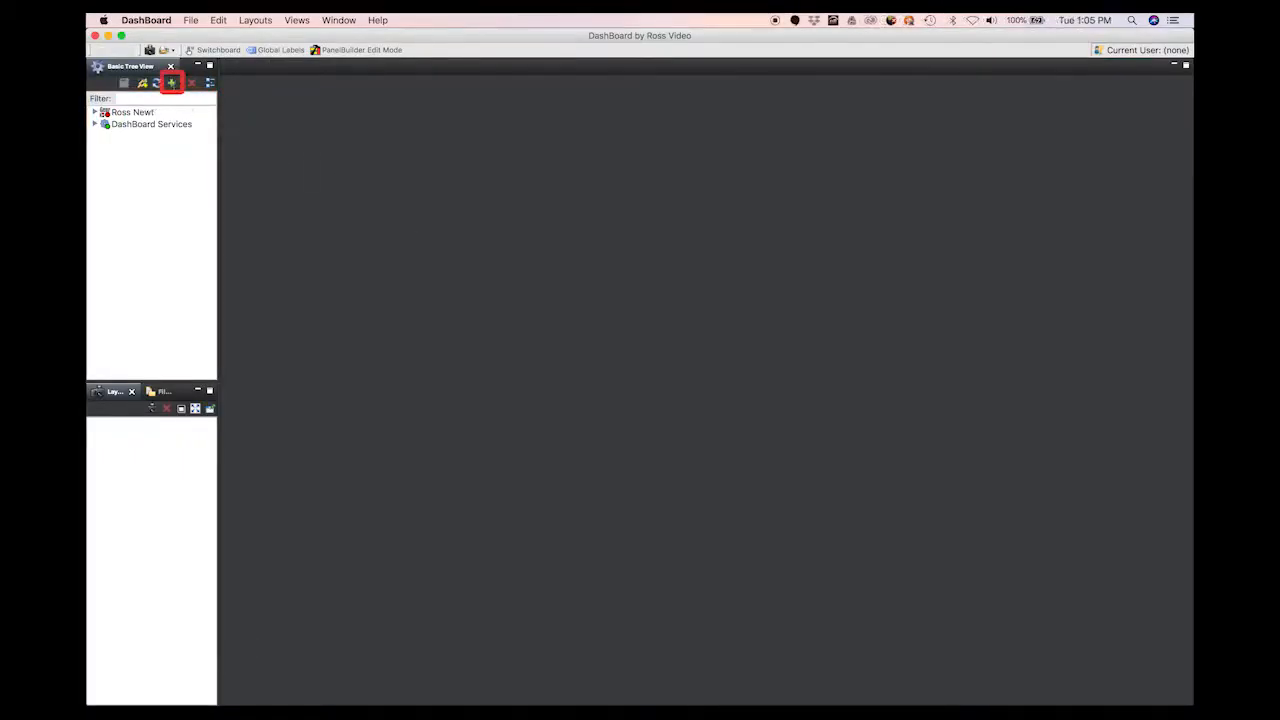
Step: Add a TCP/IP openGear device at 192.168.0.100, detecting its frame information
click(171, 82)
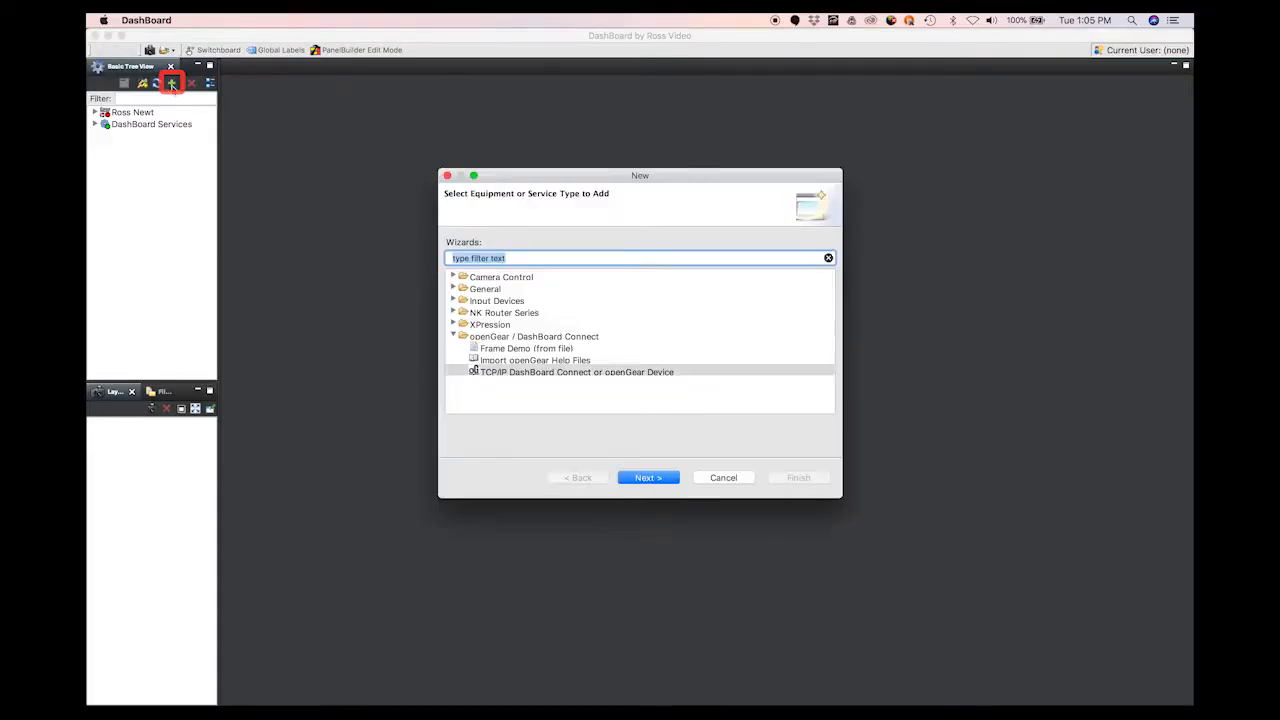
click(530, 374)
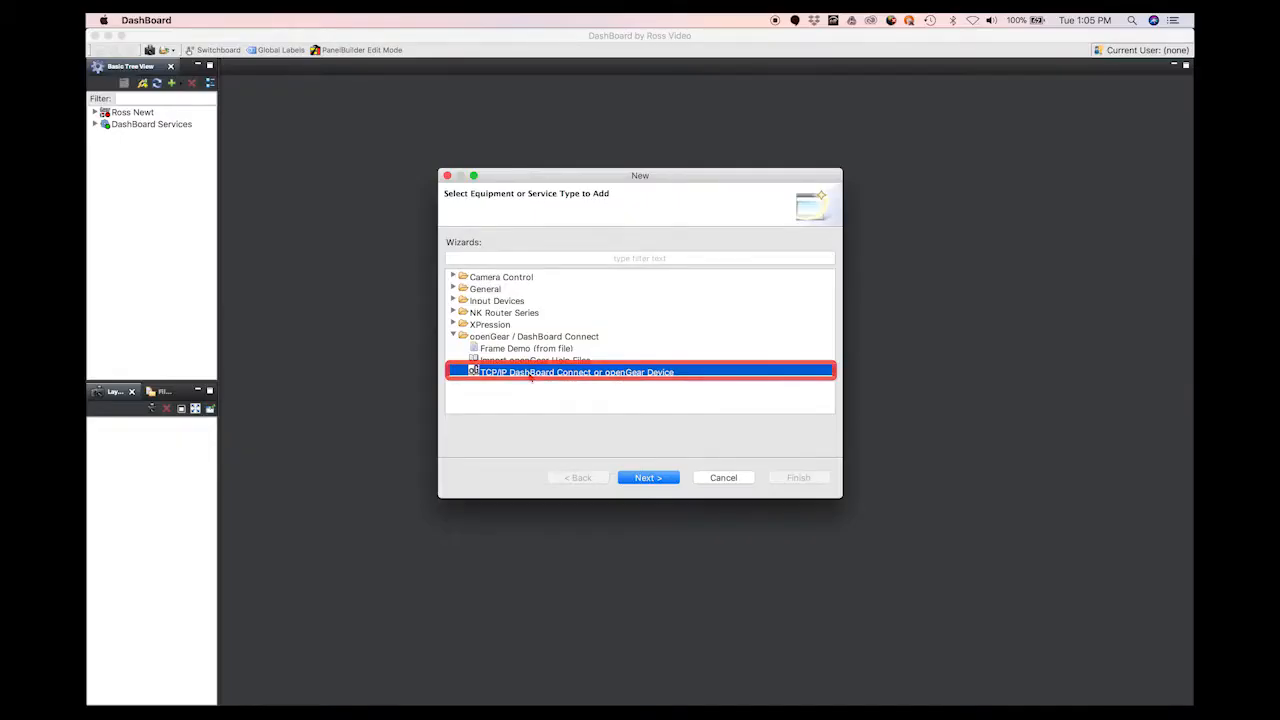
click(647, 478)
text(192.16)
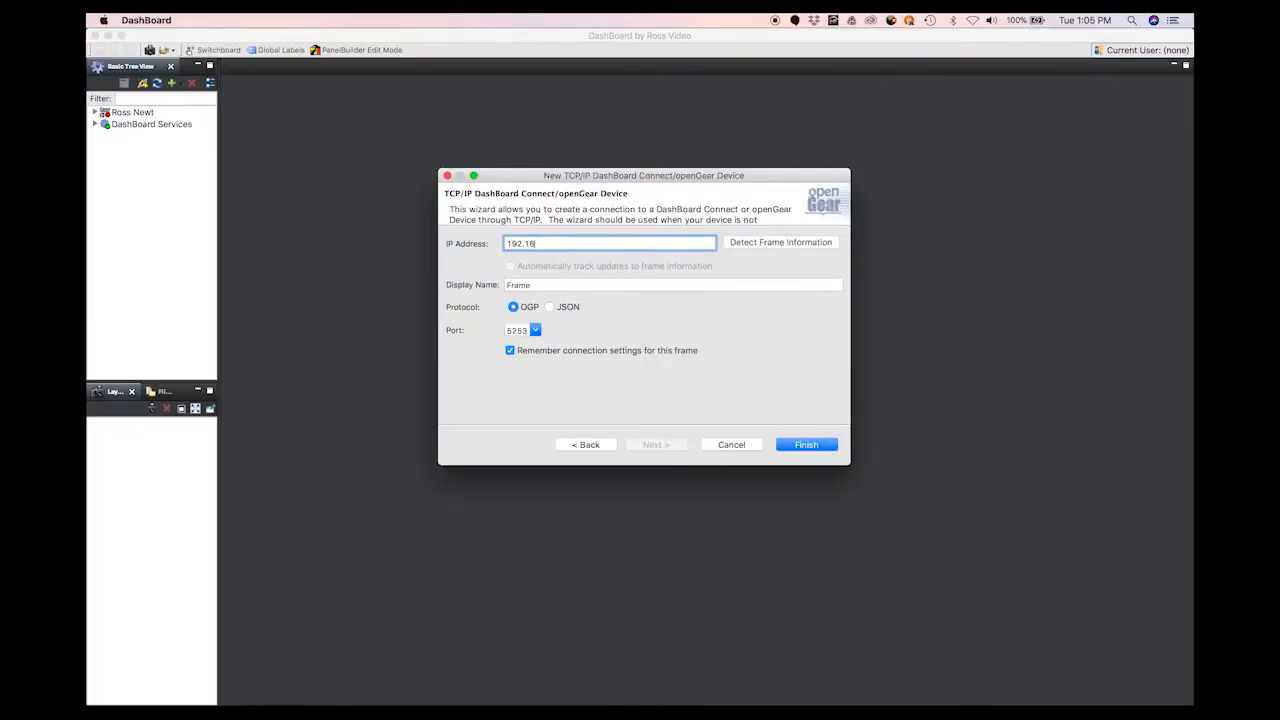
text(8.0.100)
click(779, 243)
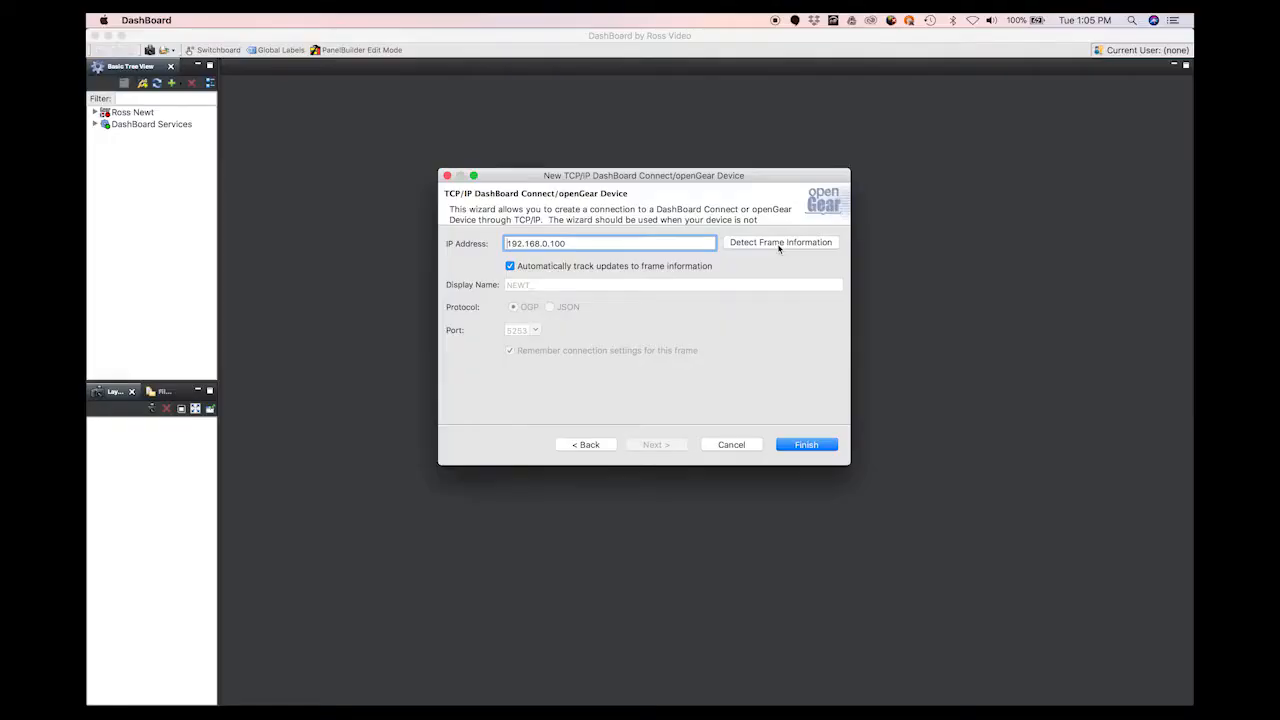
click(811, 446)
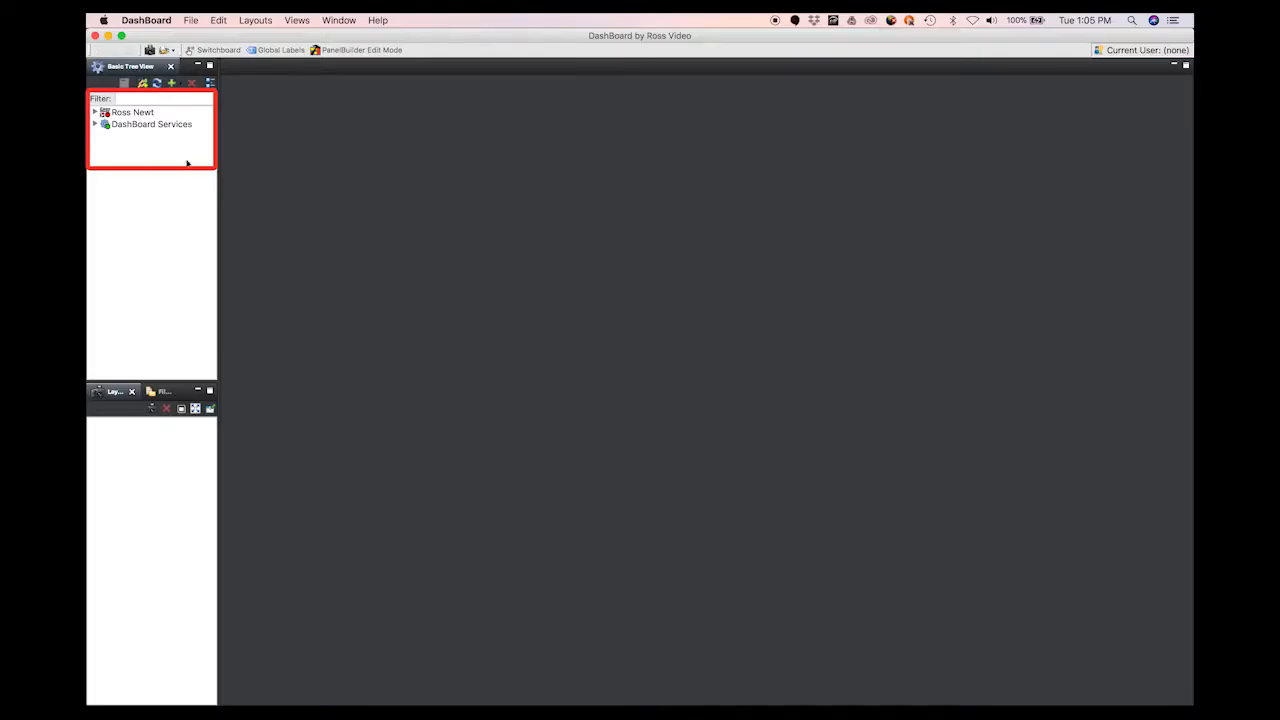
Step: Expand Ross Newt in the tree and open the NEWT device page
click(95, 112)
click(105, 123)
double_click(140, 136)
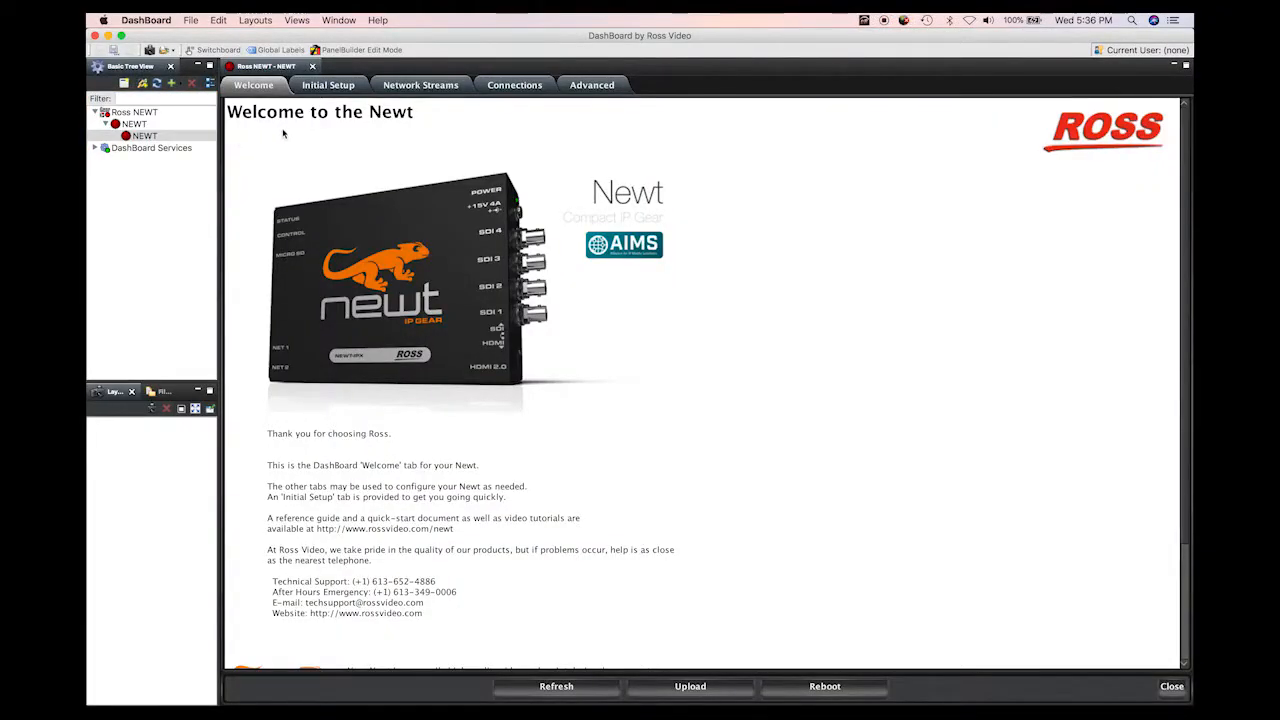
Step: In Initial Setup, keep the control port on Static and enter the IP 10.232.13.109
click(335, 91)
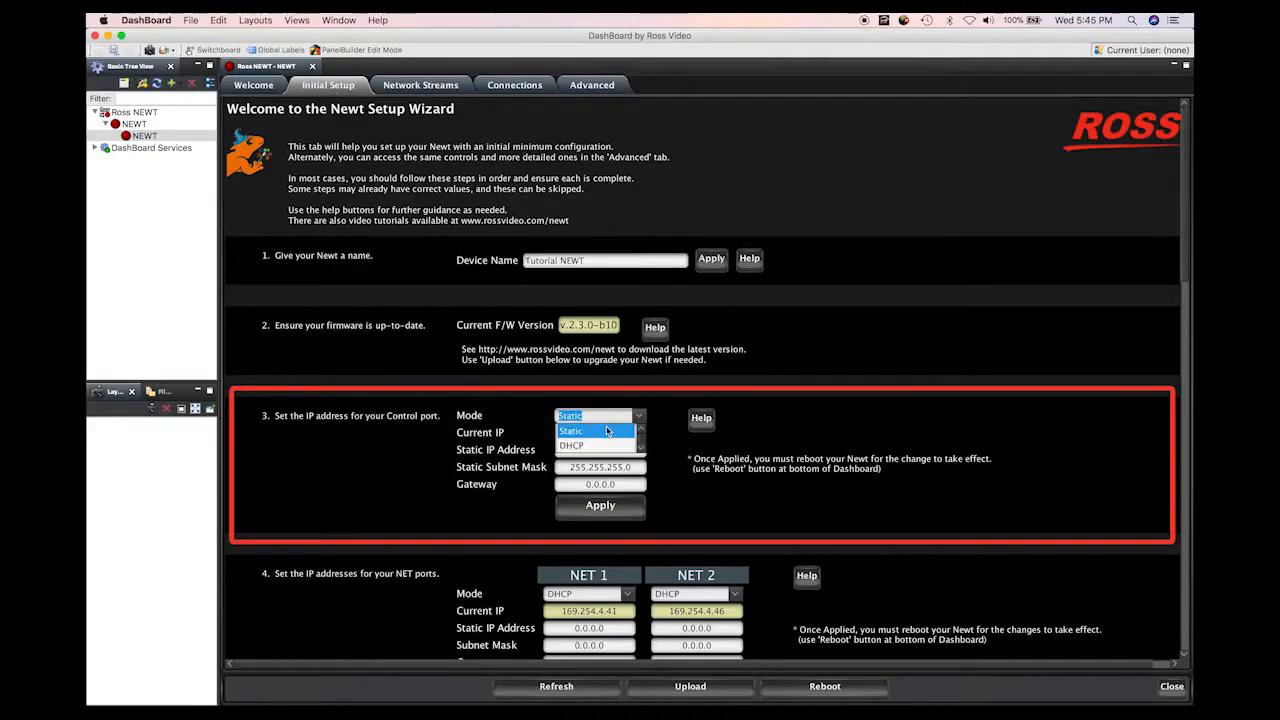
click(609, 432)
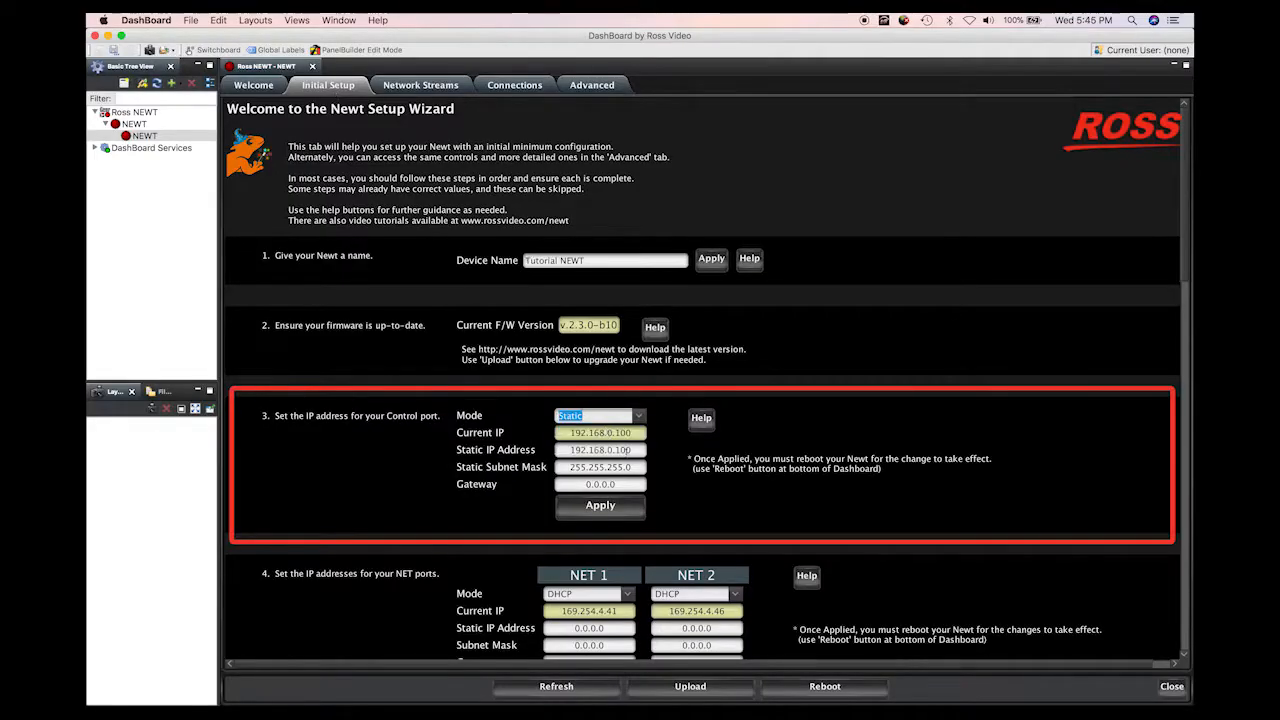
click(640, 450)
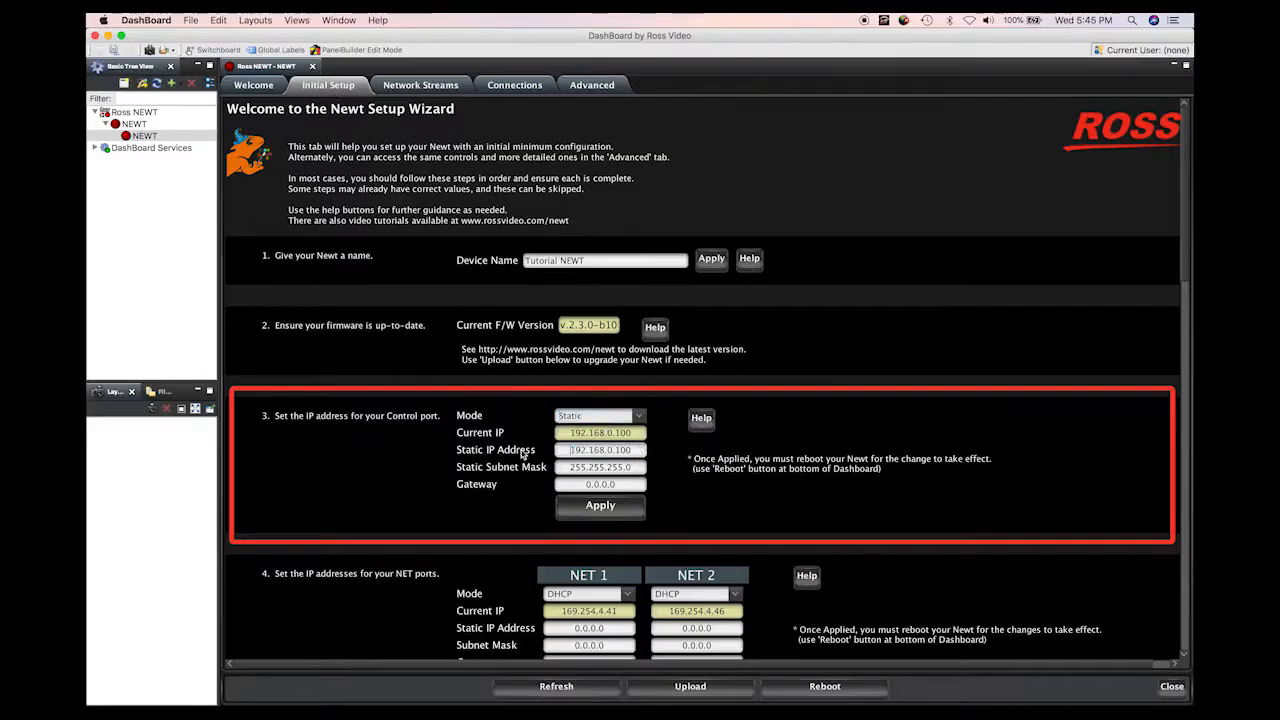
double_click(638, 450)
text(10.232.)
text(13.109)
Step: Apply and confirm the new control-port address, then reboot the Newt
click(614, 508)
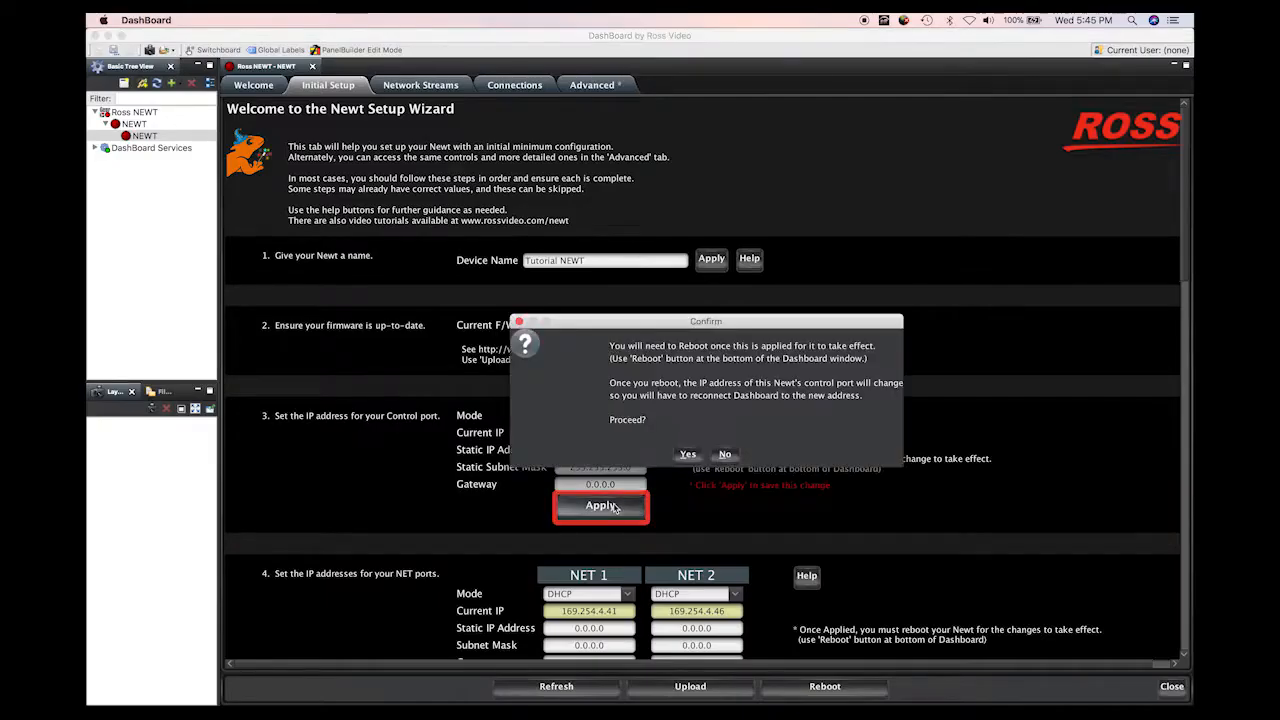
click(689, 456)
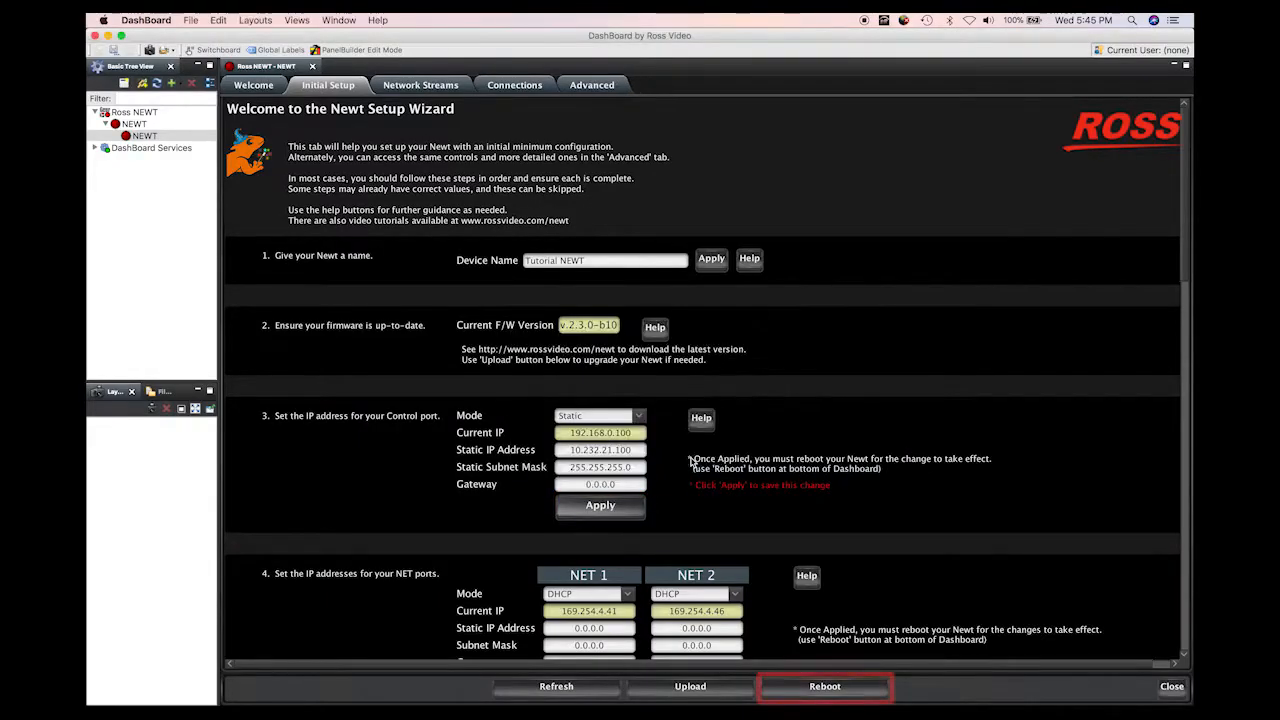
click(820, 690)
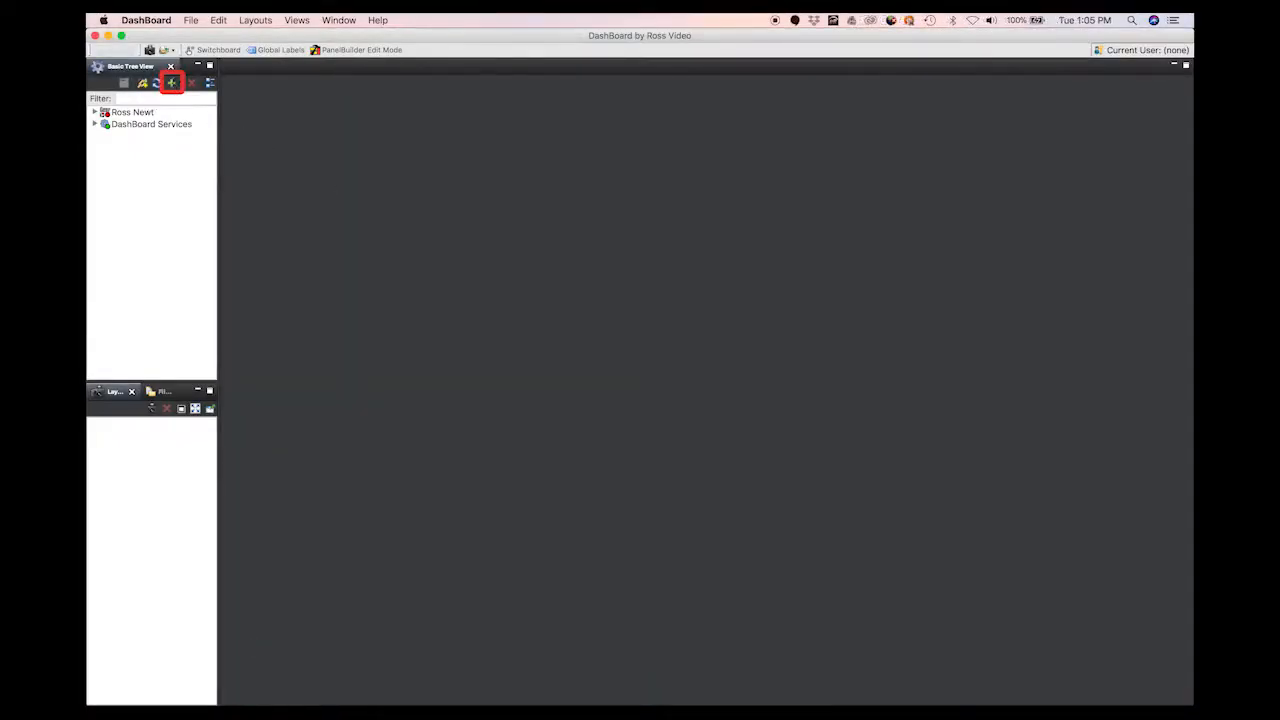
Step: Add the Newt as a TCP/IP openGear device at 192.168.0.100 after detecting its frame information
click(172, 83)
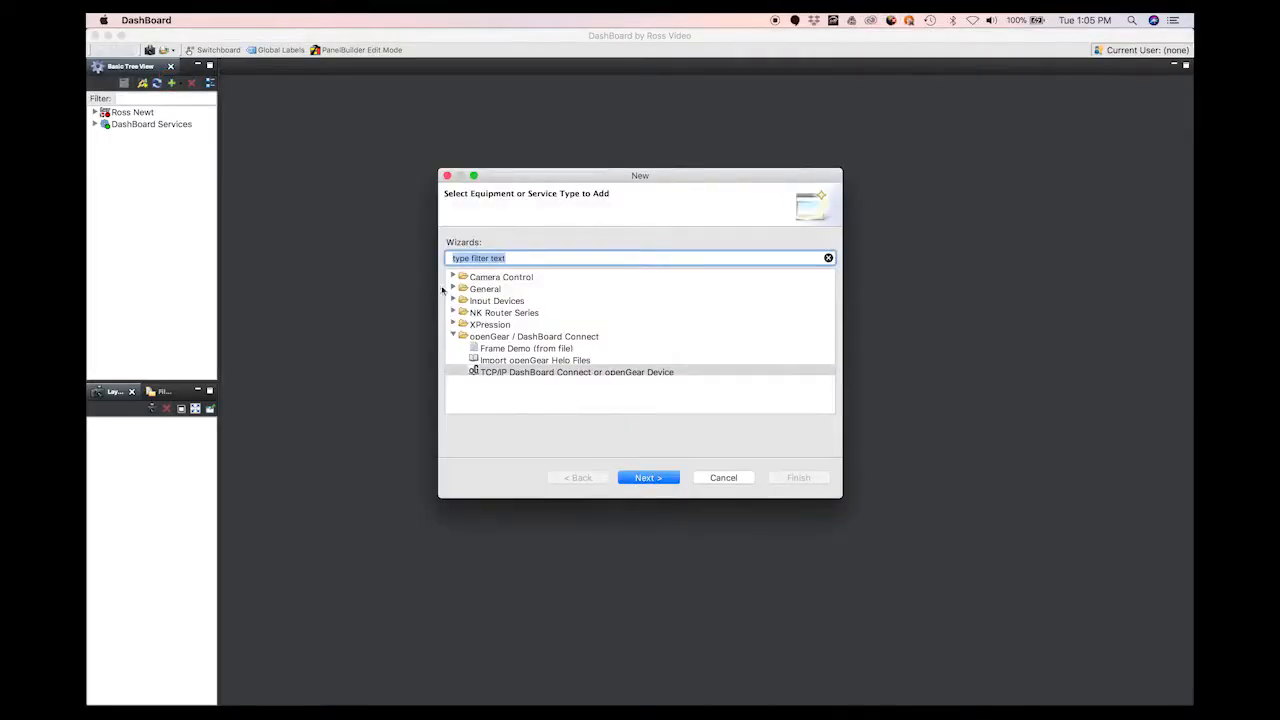
click(530, 373)
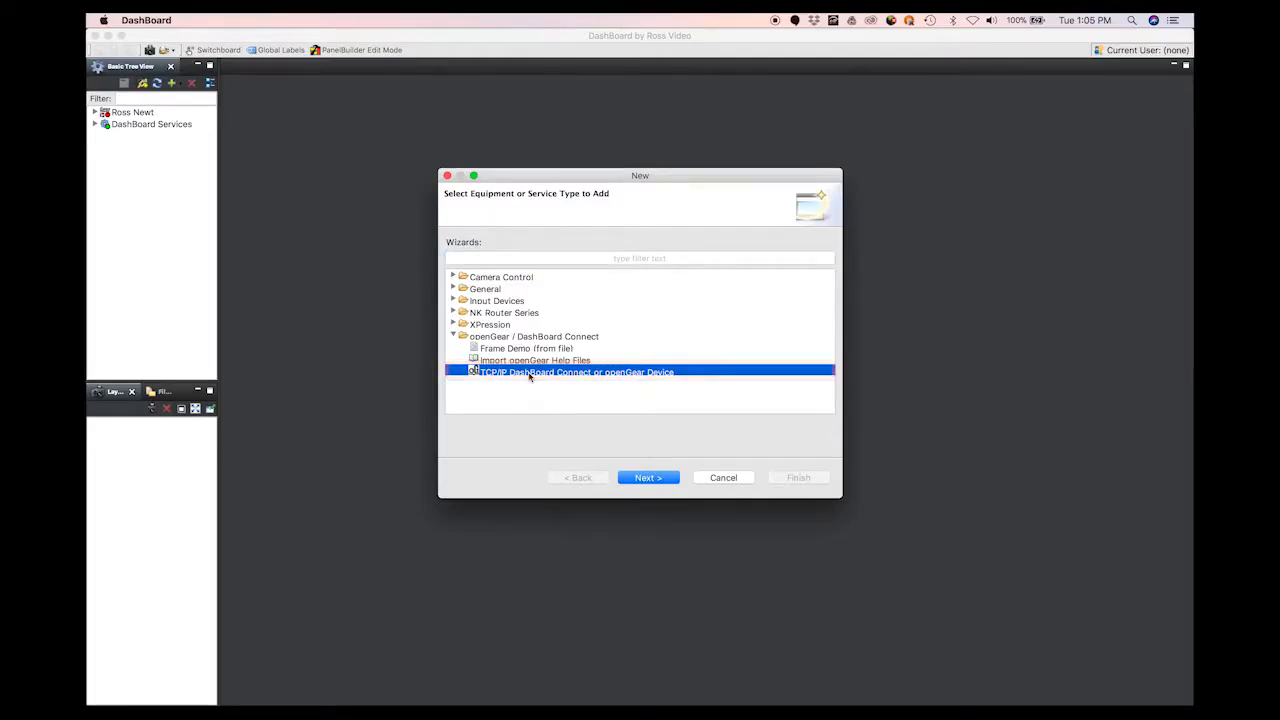
click(648, 479)
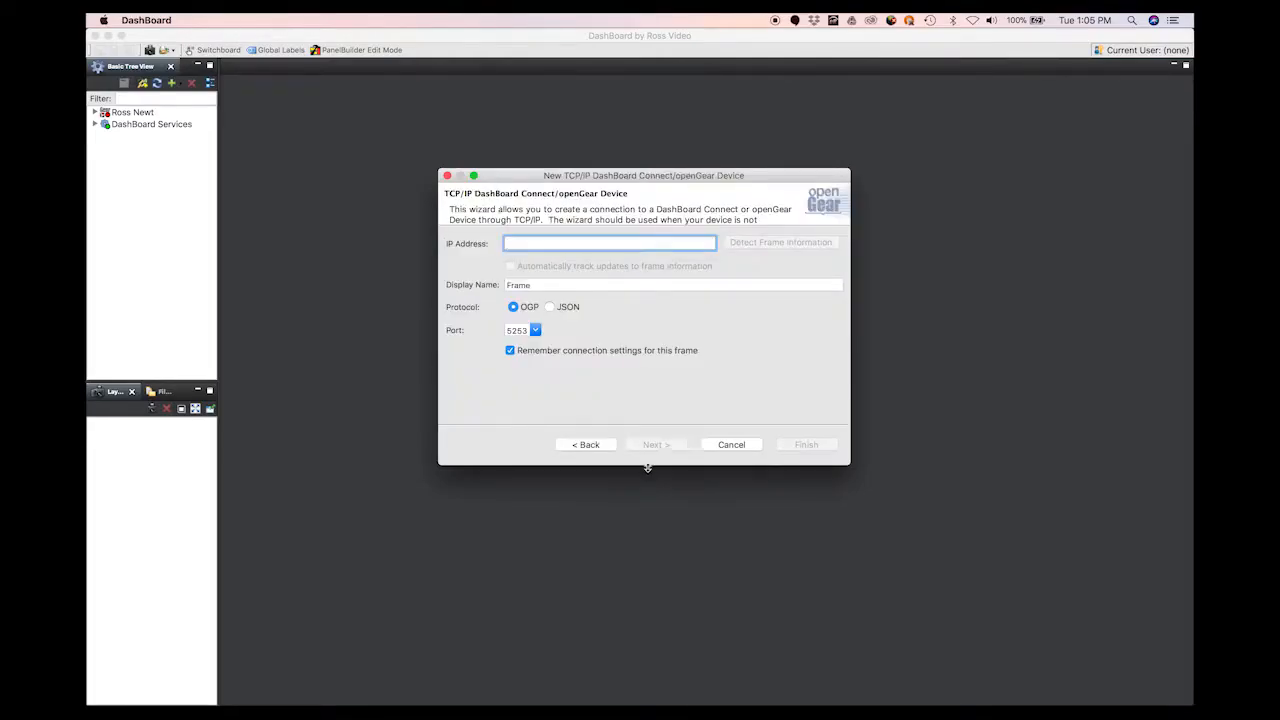
text(192.1)
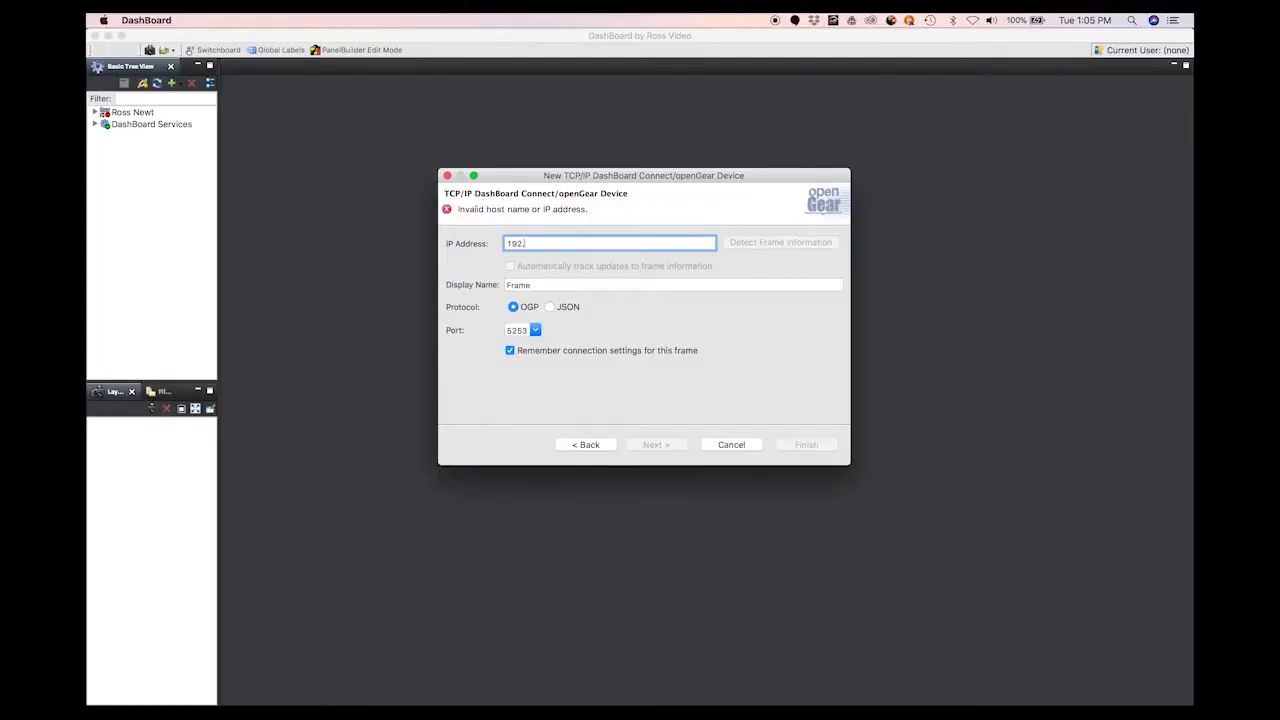
text(68.0.100)
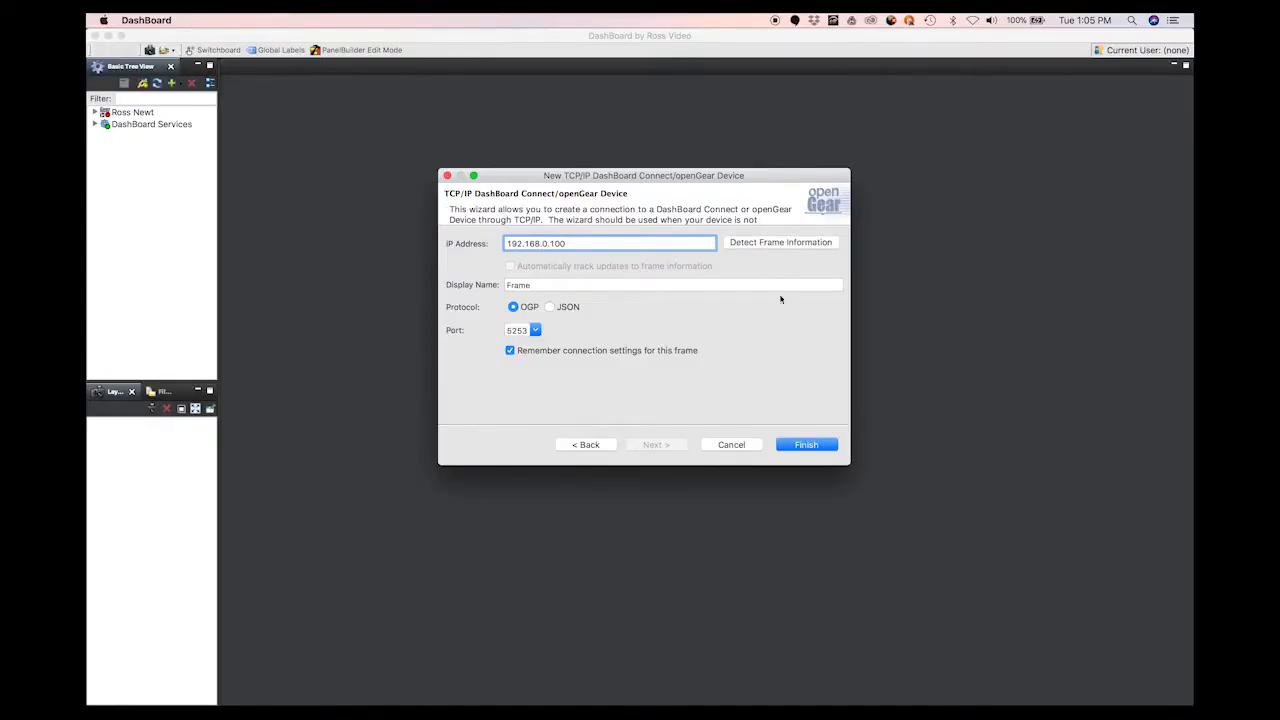
click(779, 243)
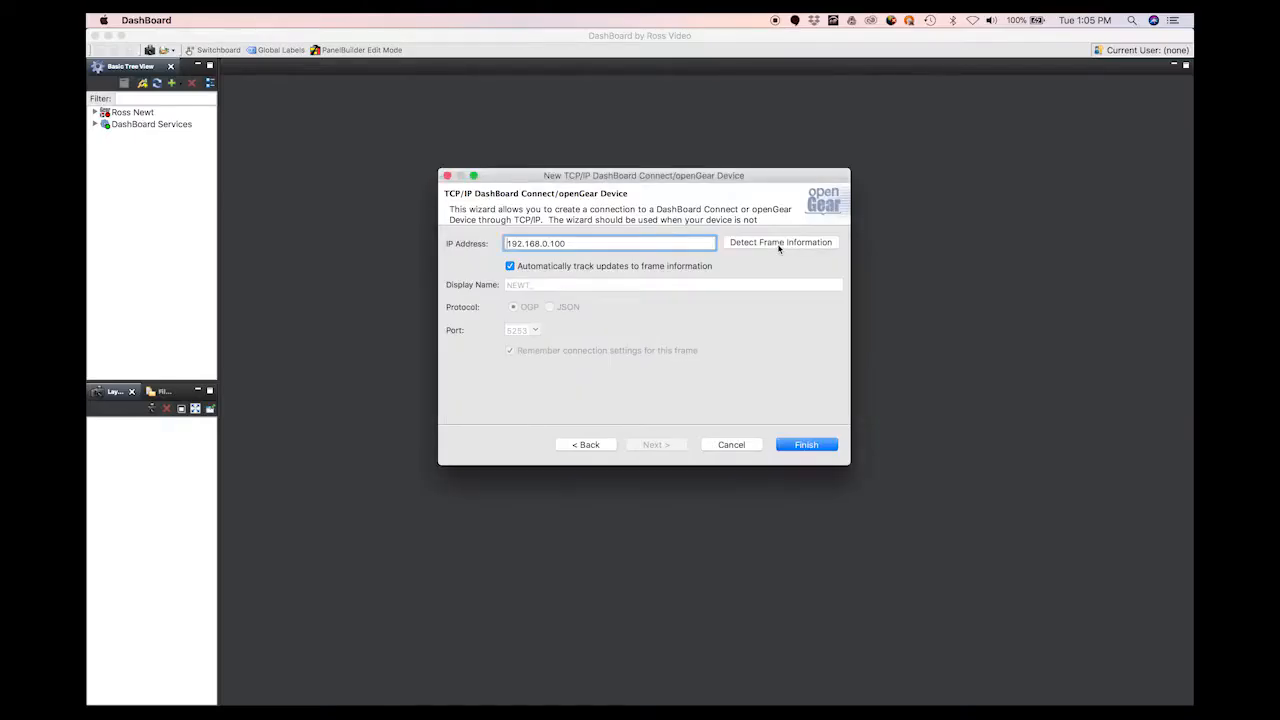
click(808, 445)
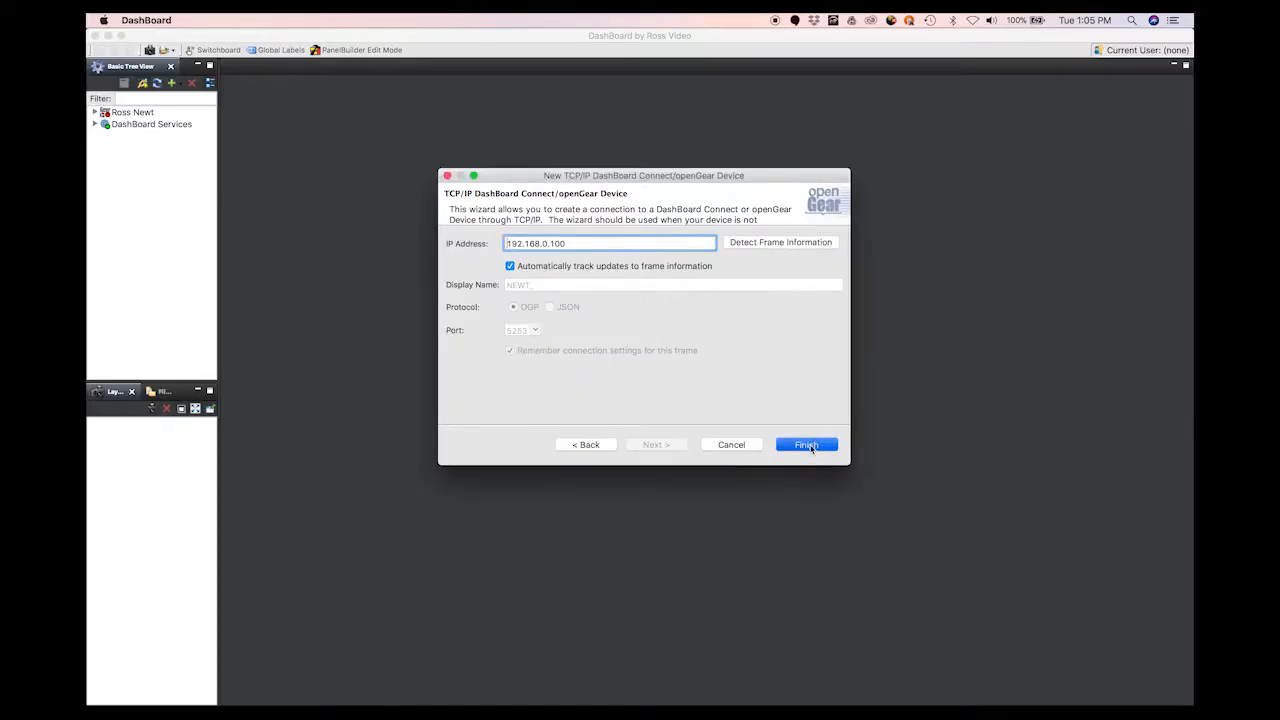